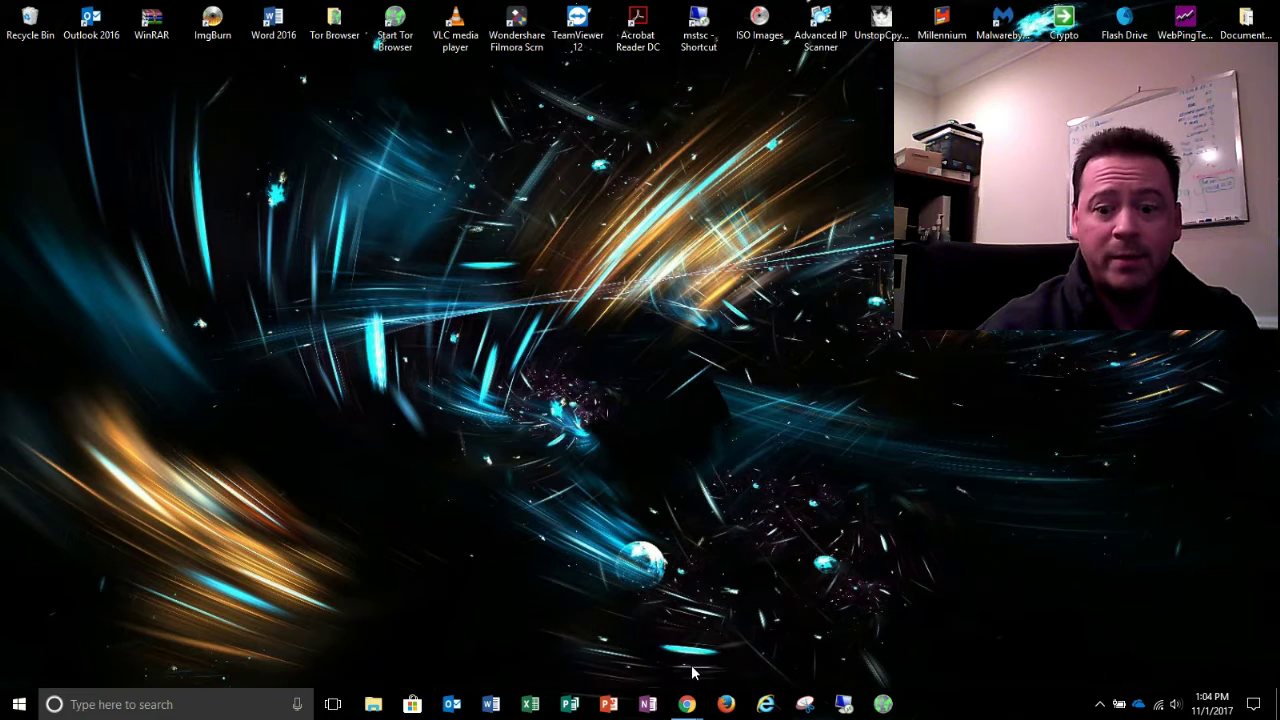
Step: Close the CryptoRidge YouTube browser window and bring the Coinbase window to the front in Chrome
mouse_move(688, 702)
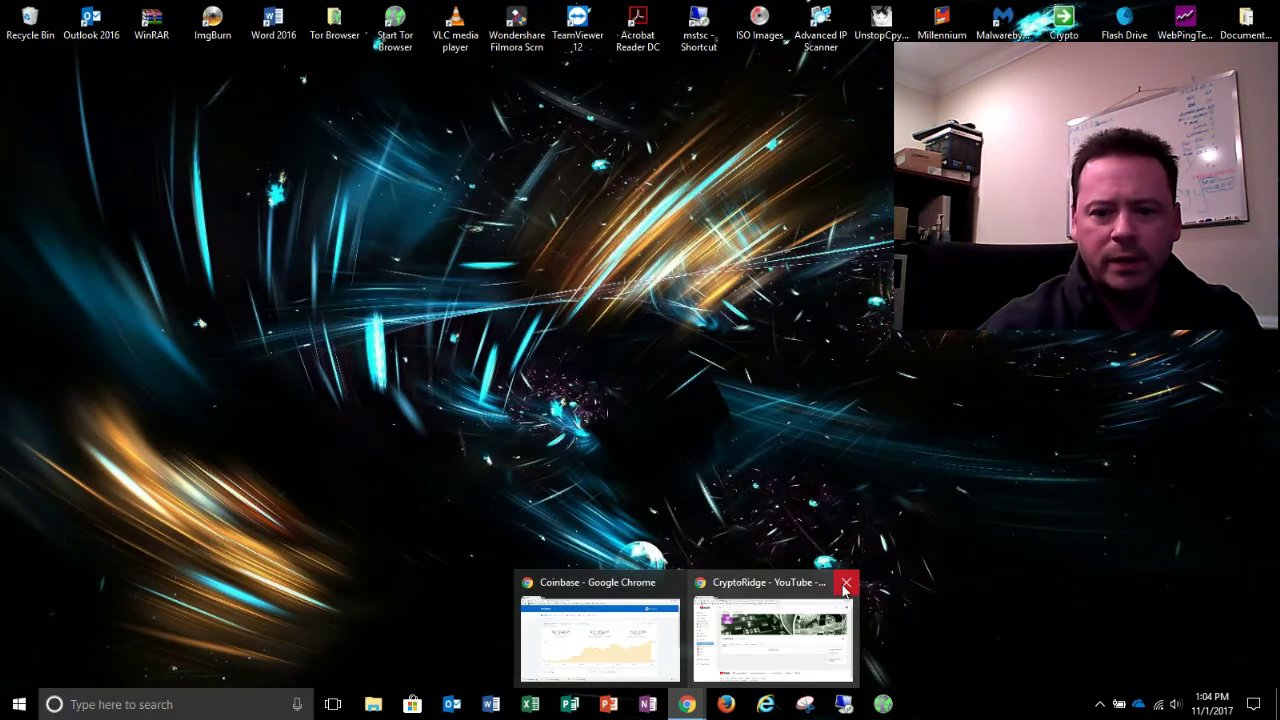
left_click(845, 584)
left_click(718, 600)
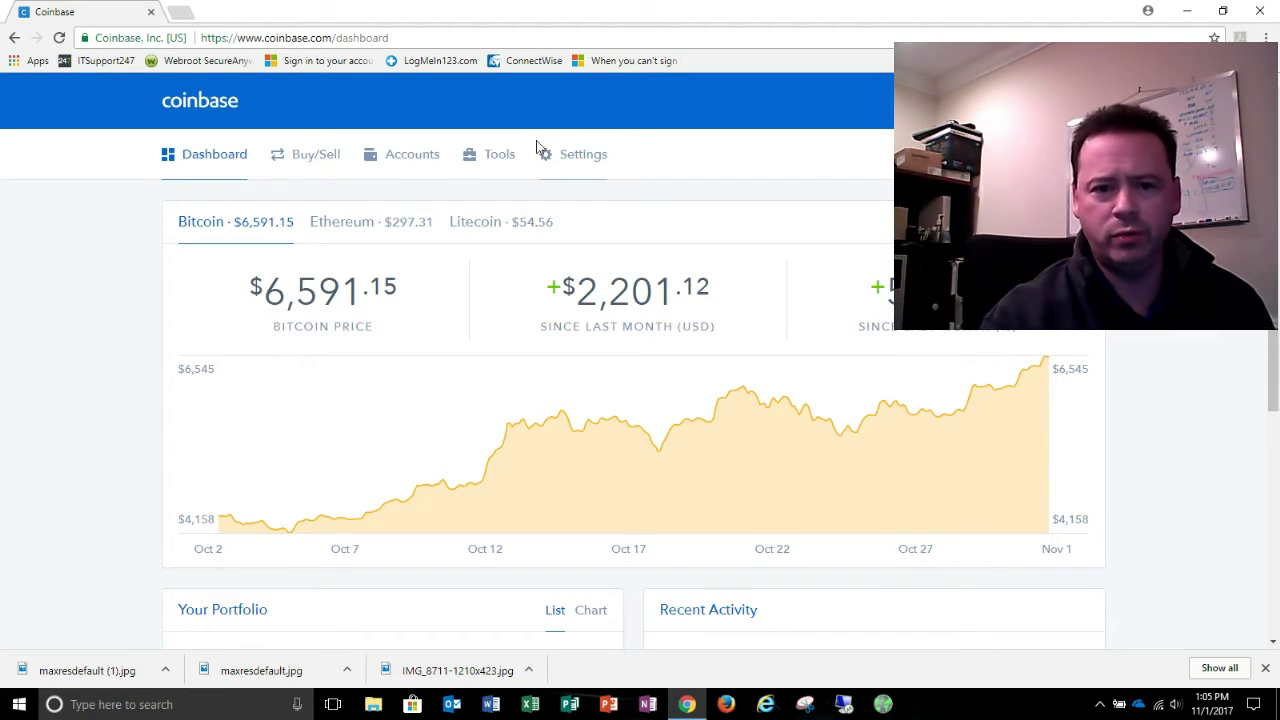
Step: Review the account's security settings for phone numbers and two-factor authentication, and return to the dashboard
left_click(569, 158)
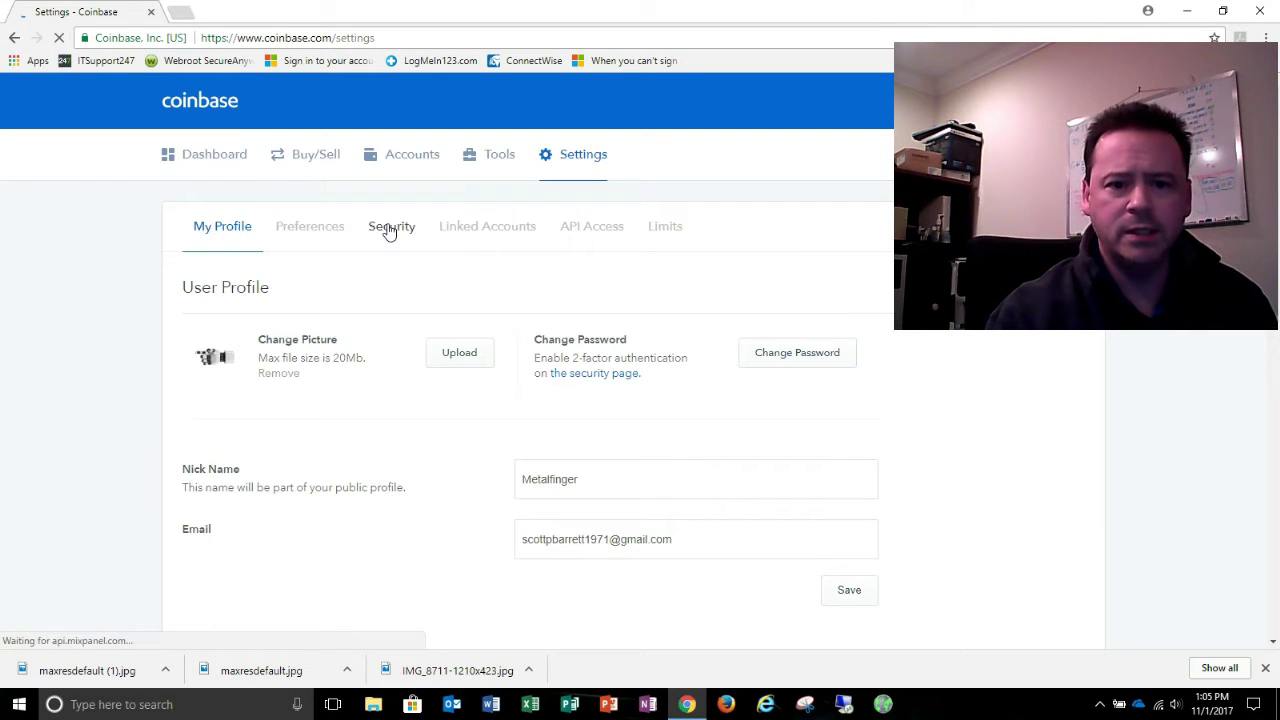
left_click(390, 230)
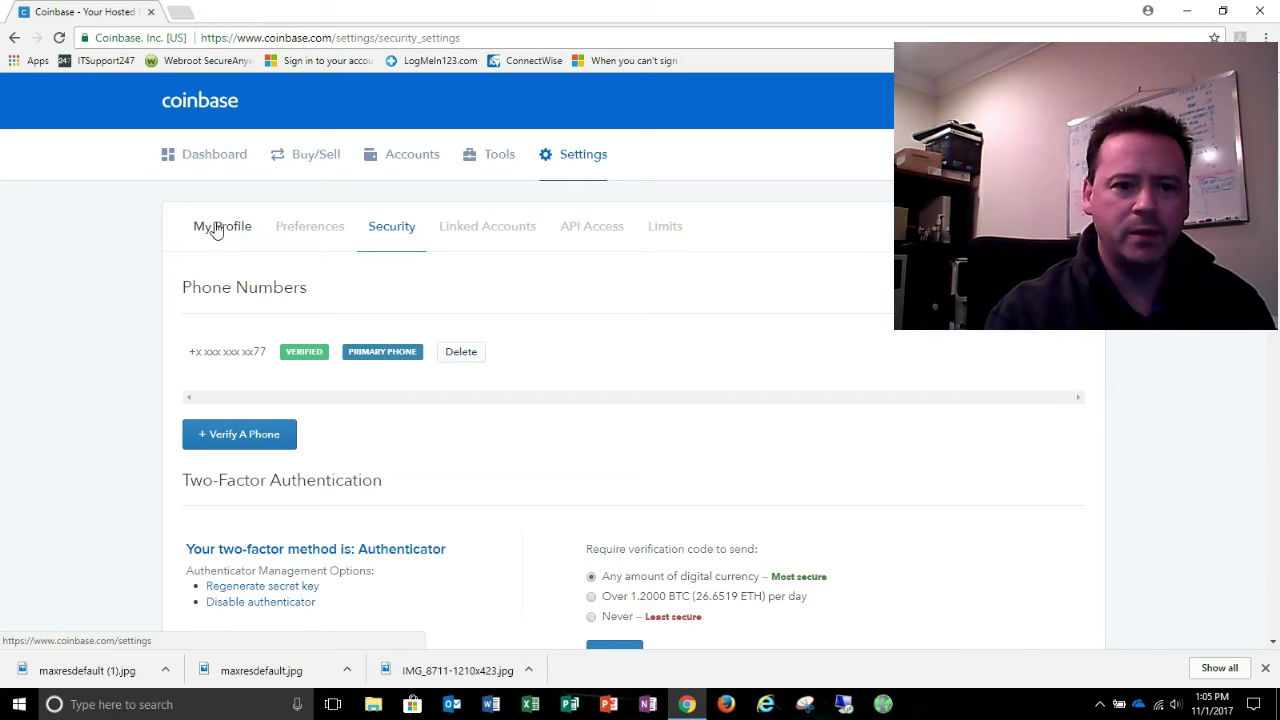
left_click(216, 167)
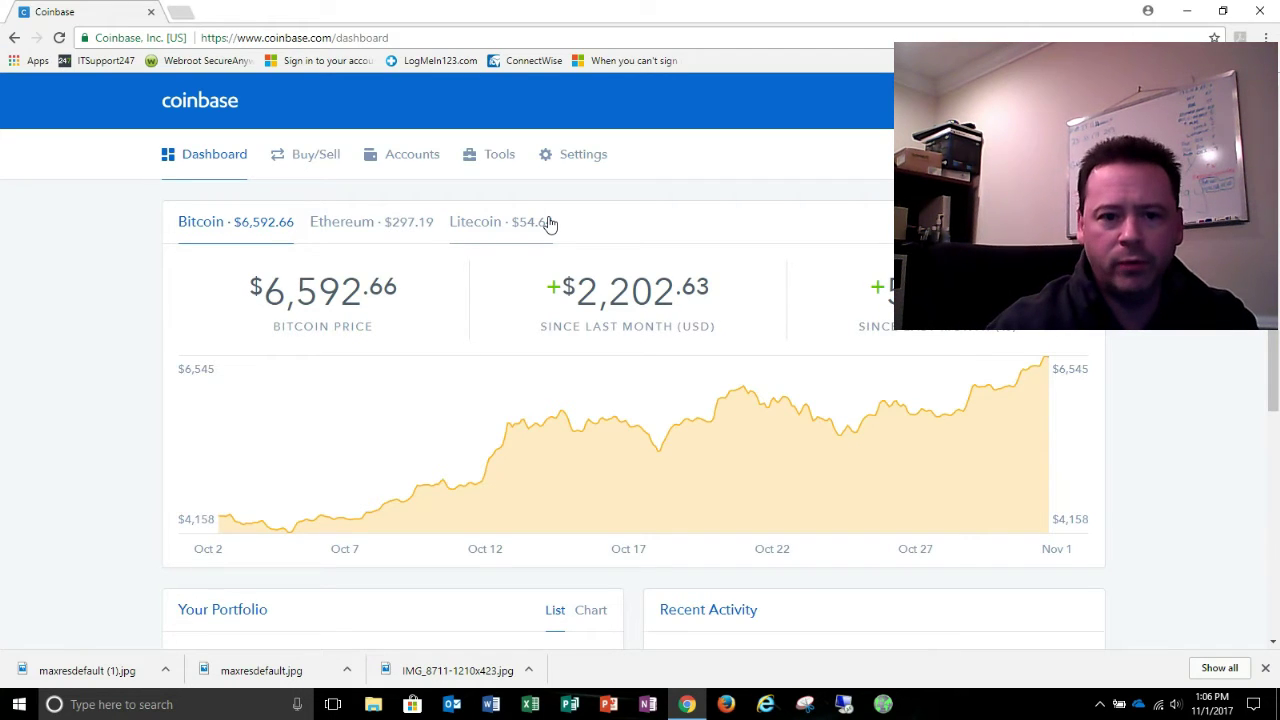
Step: View the Litecoin price chart and look through the list of wallets in the account overview
left_click(524, 229)
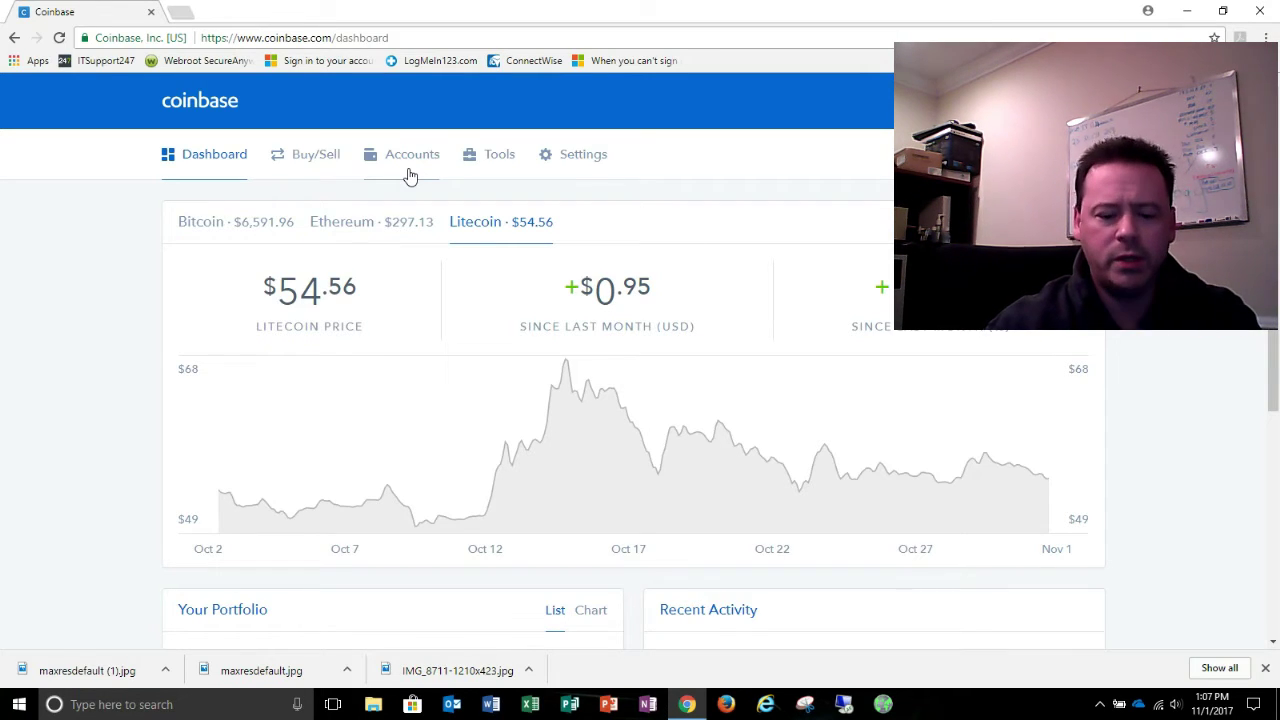
left_click(409, 162)
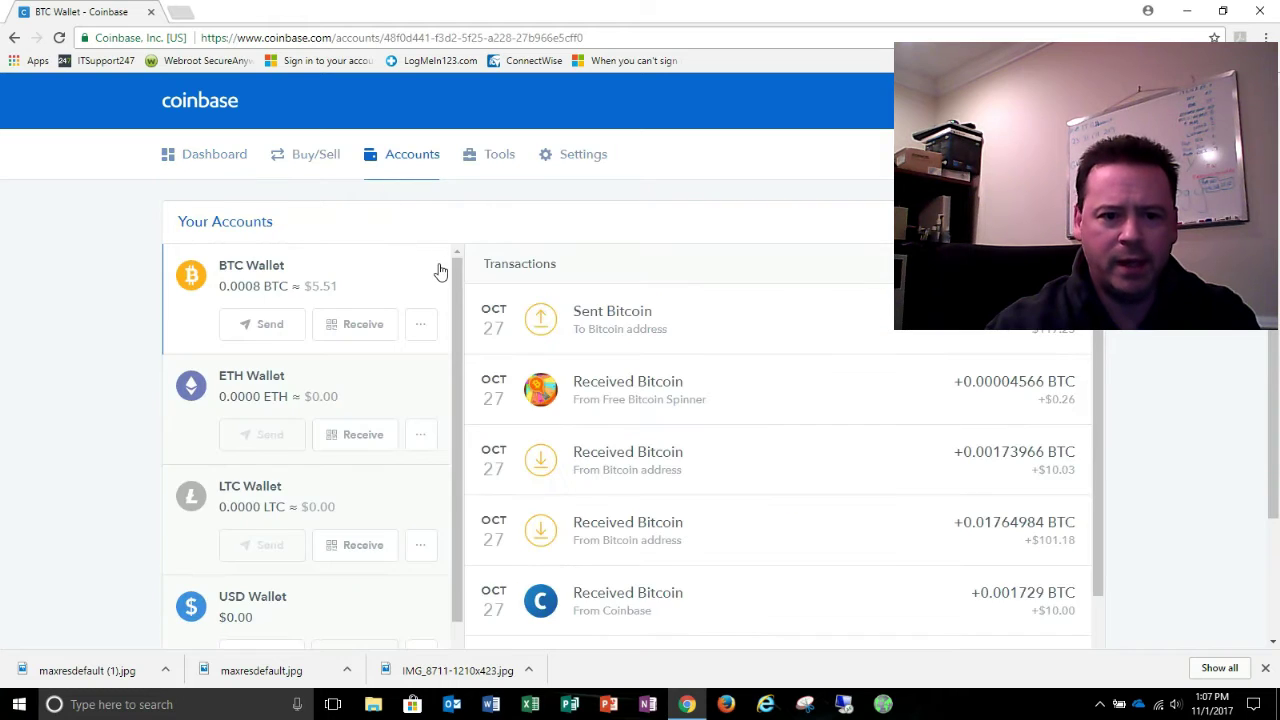
scroll(463, 340, "down", 1)
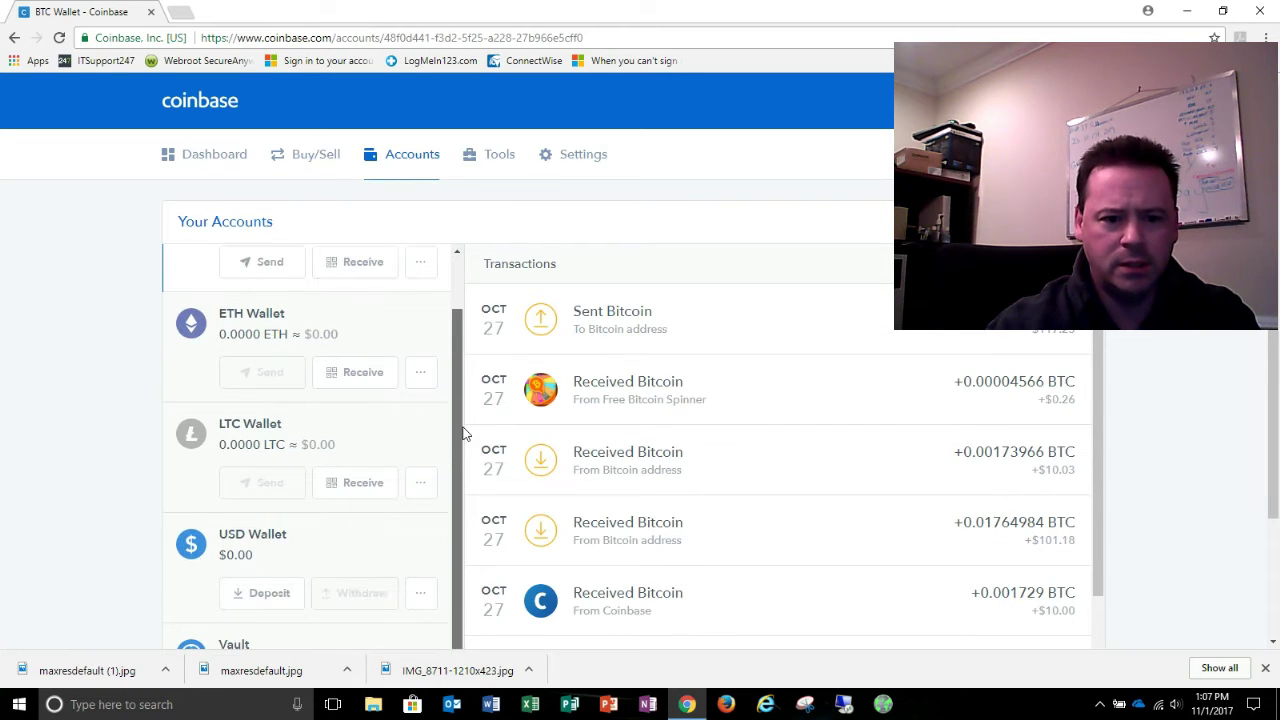
Step: Look at the payment methods offered for buying Bitcoin and return to the dashboard
left_click(288, 160)
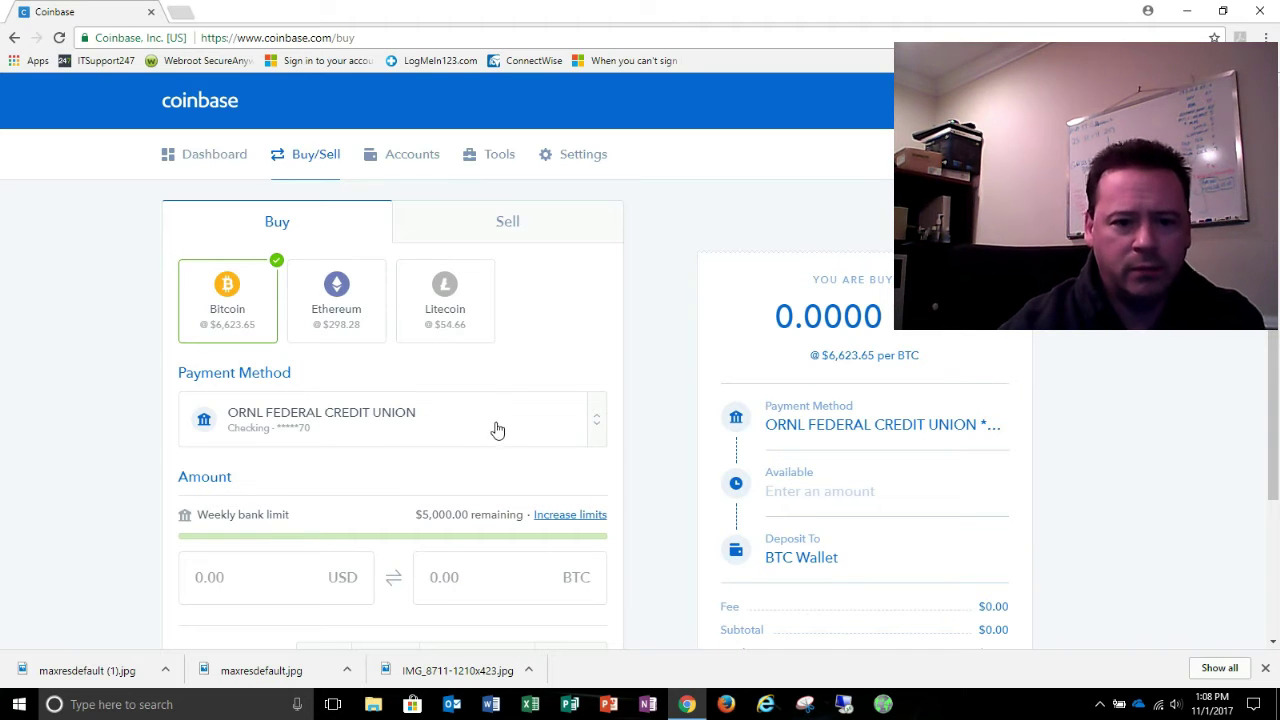
left_click(597, 421)
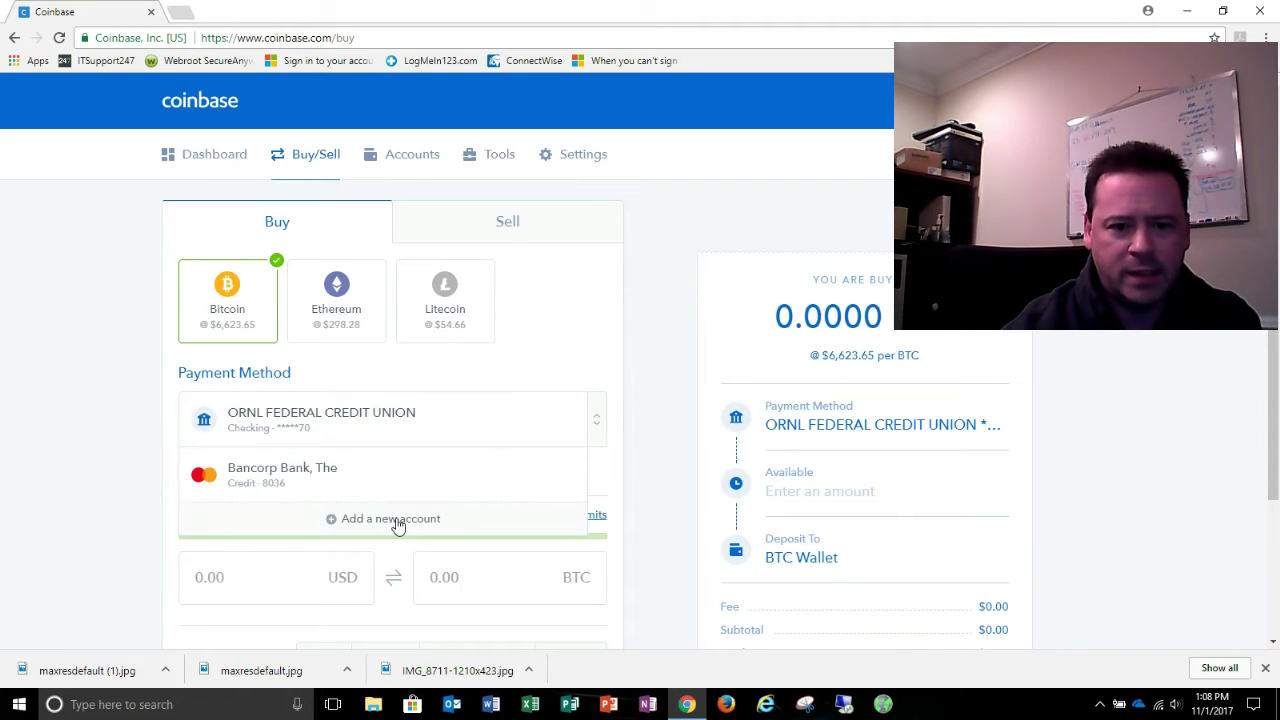
left_click(528, 437)
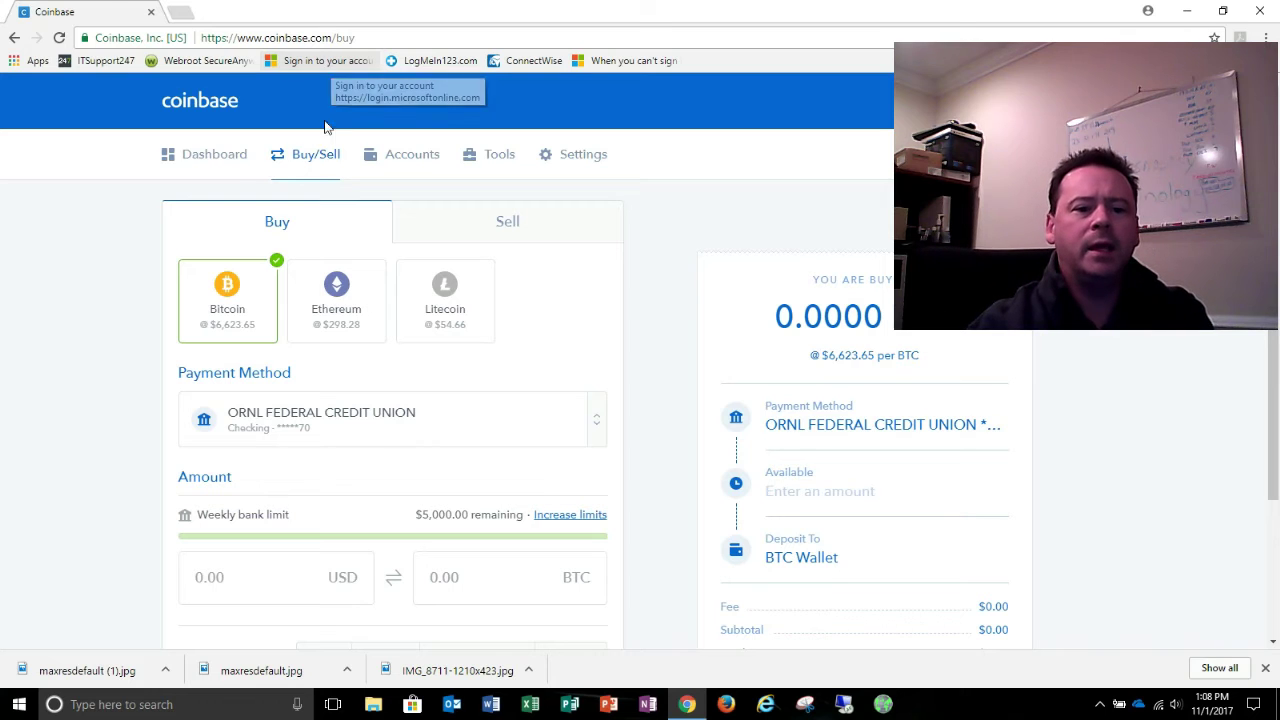
left_click(218, 158)
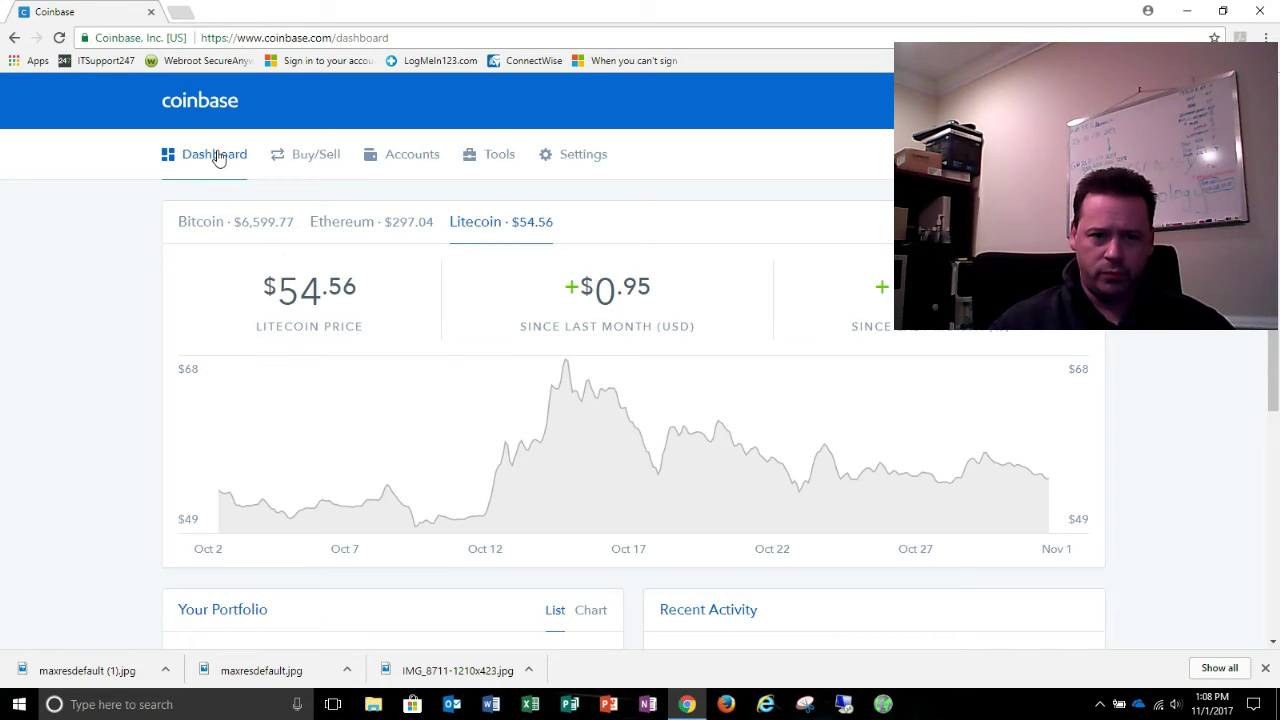
Step: Enter a Bitcoin purchase amount of 100 USD in the buy form
left_click(293, 160)
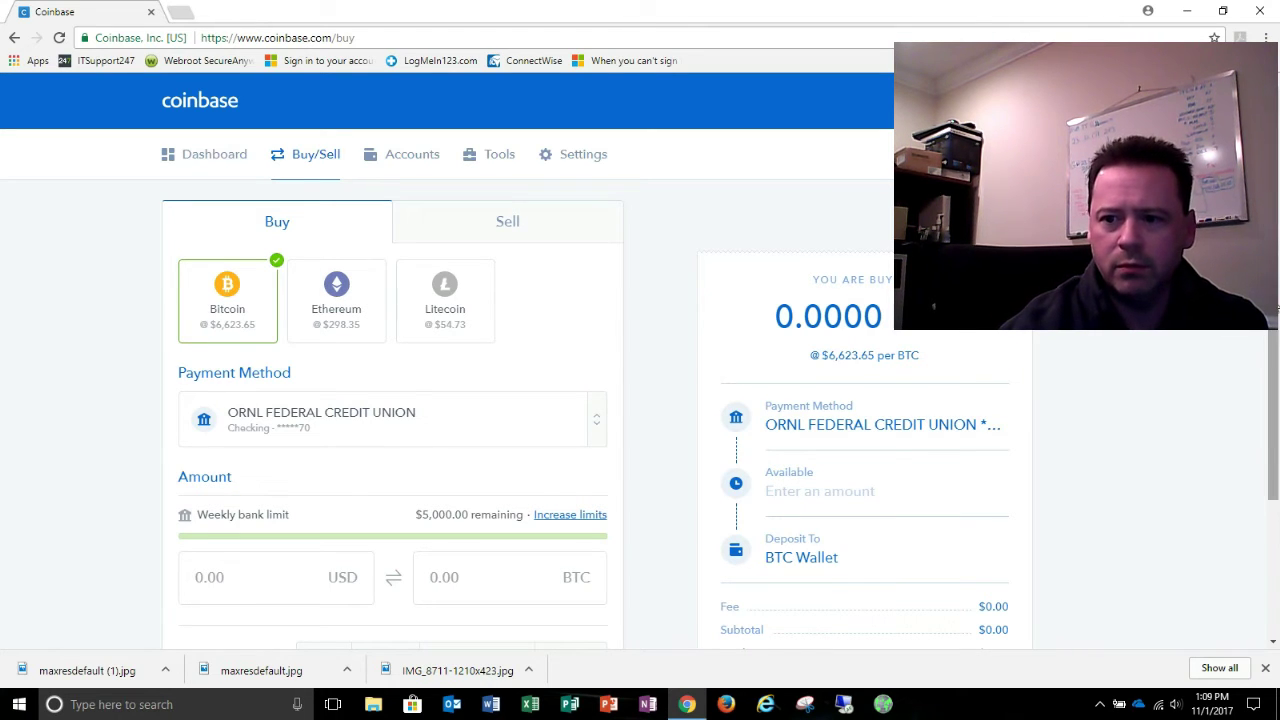
scroll(1266, 388, "down", 1)
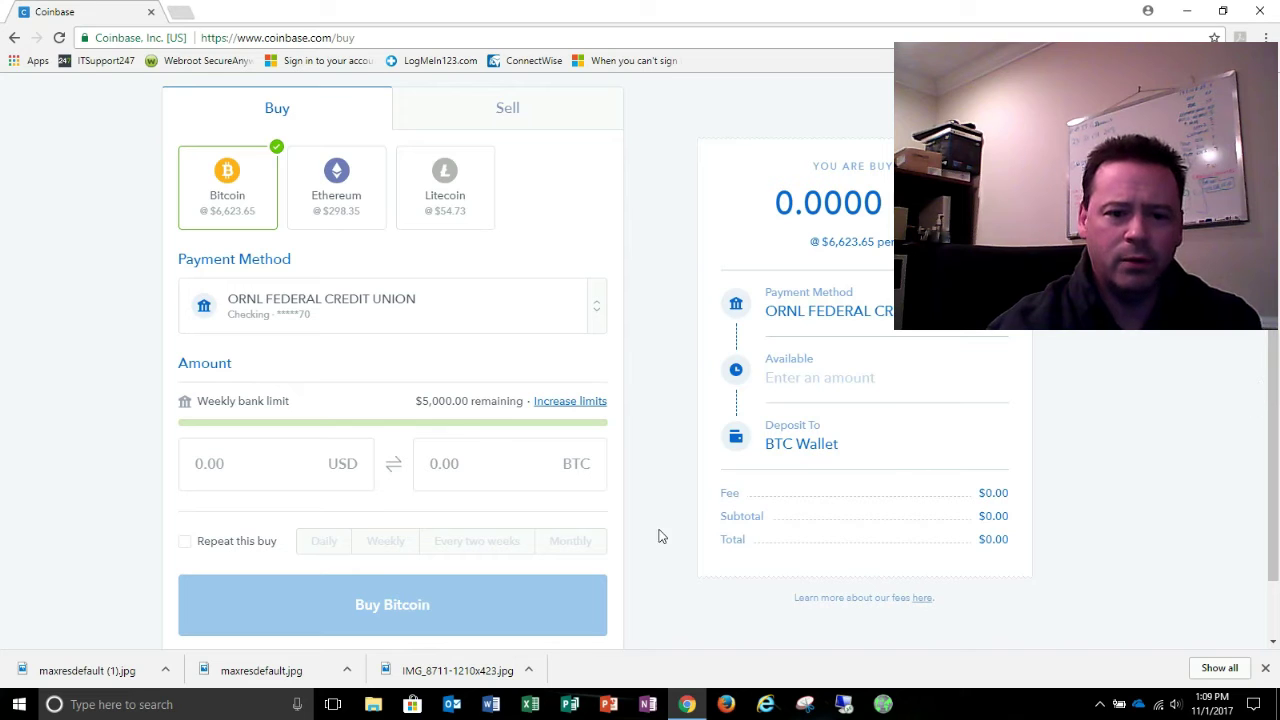
left_click(230, 463)
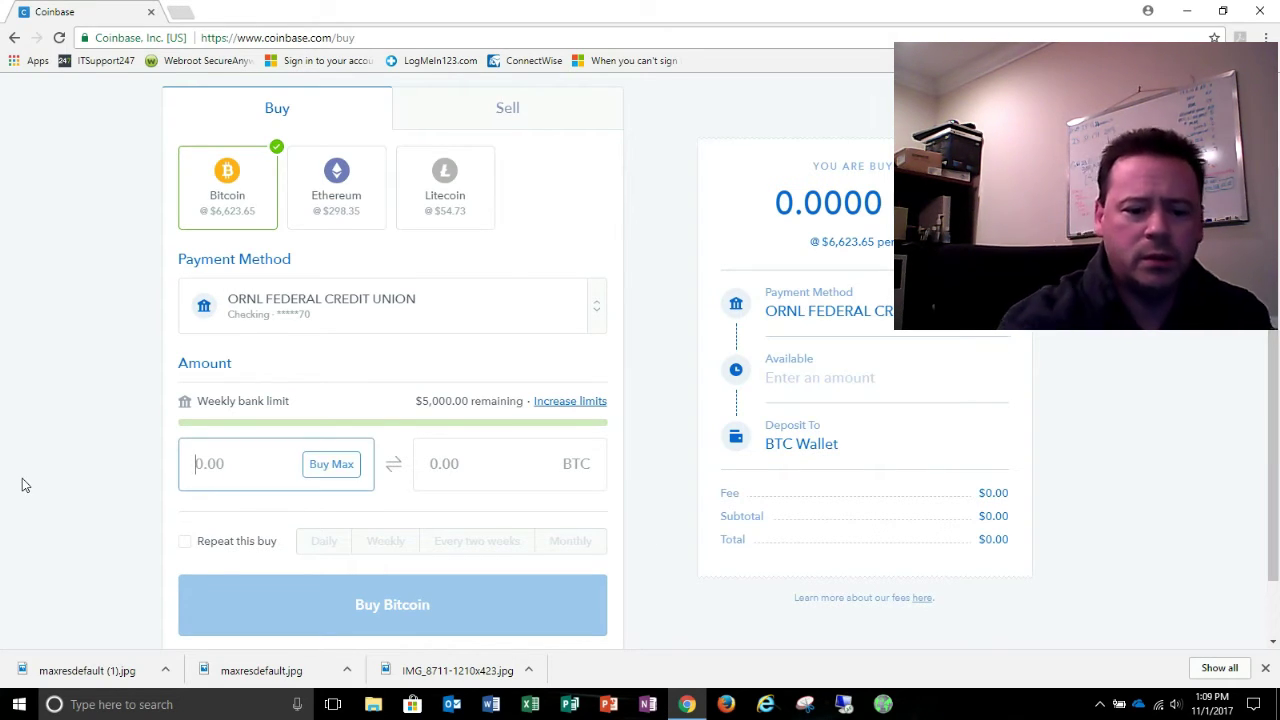
type("100")
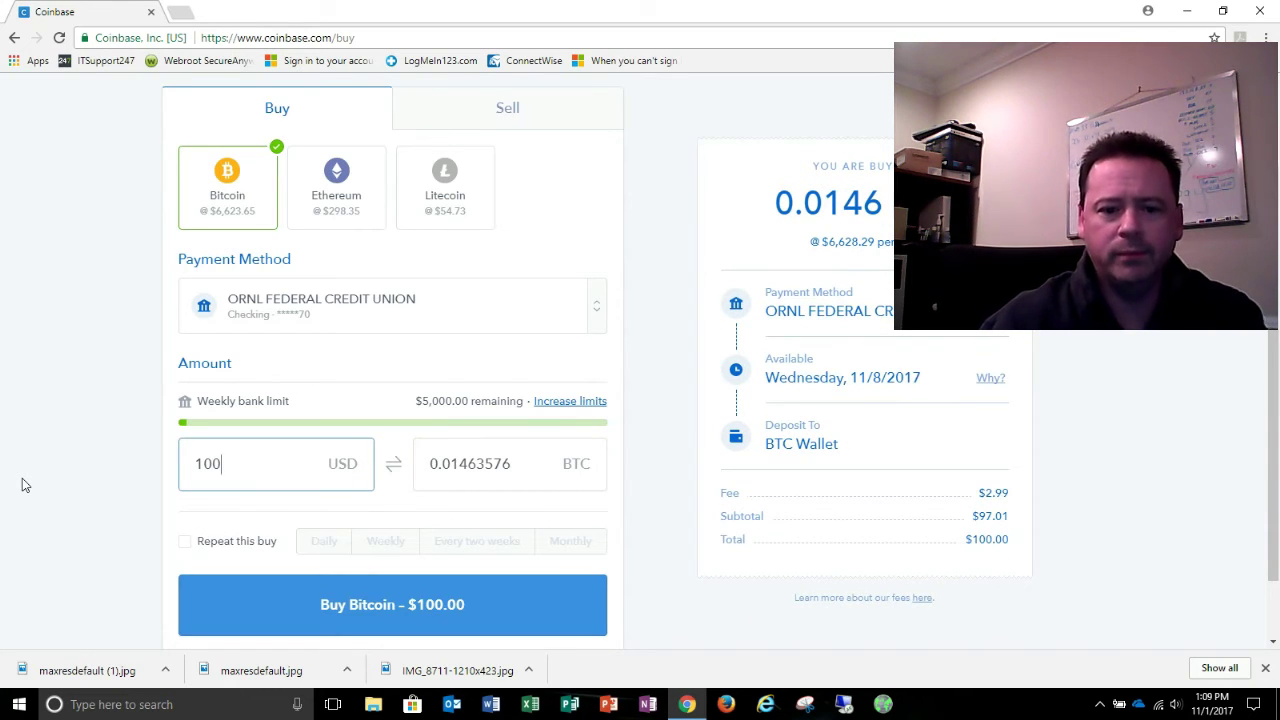
Step: Highlight the equivalent BTC amount and change the Bitcoin purchase amount to 110 USD
left_click(518, 463)
left_click_drag(518, 464, 428, 470)
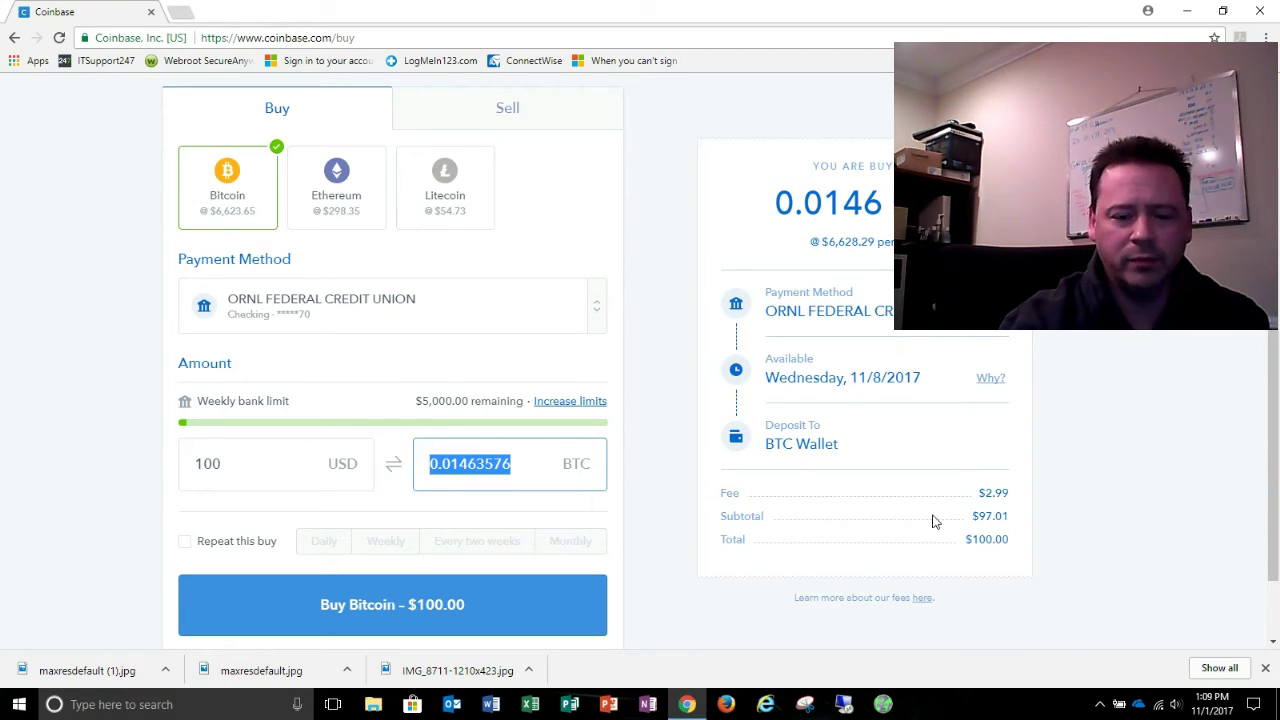
left_click(266, 470)
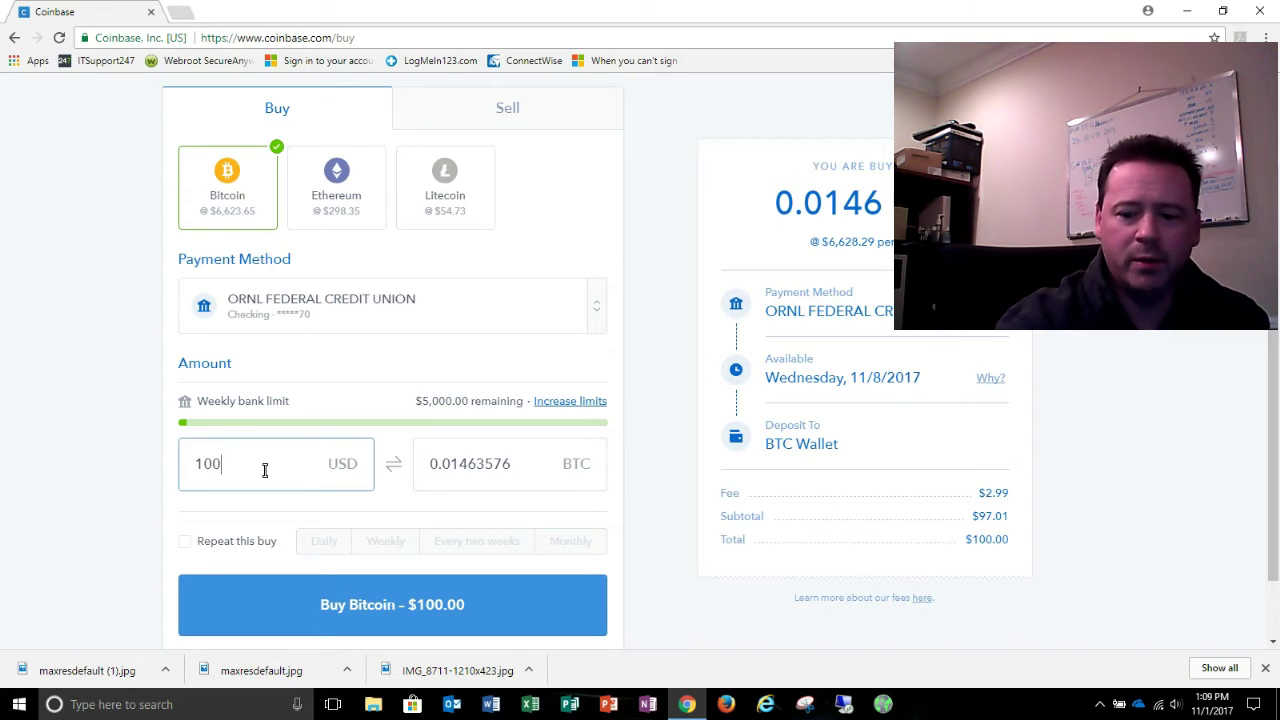
key("BackSpace")
key("BackSpace")
type("10")
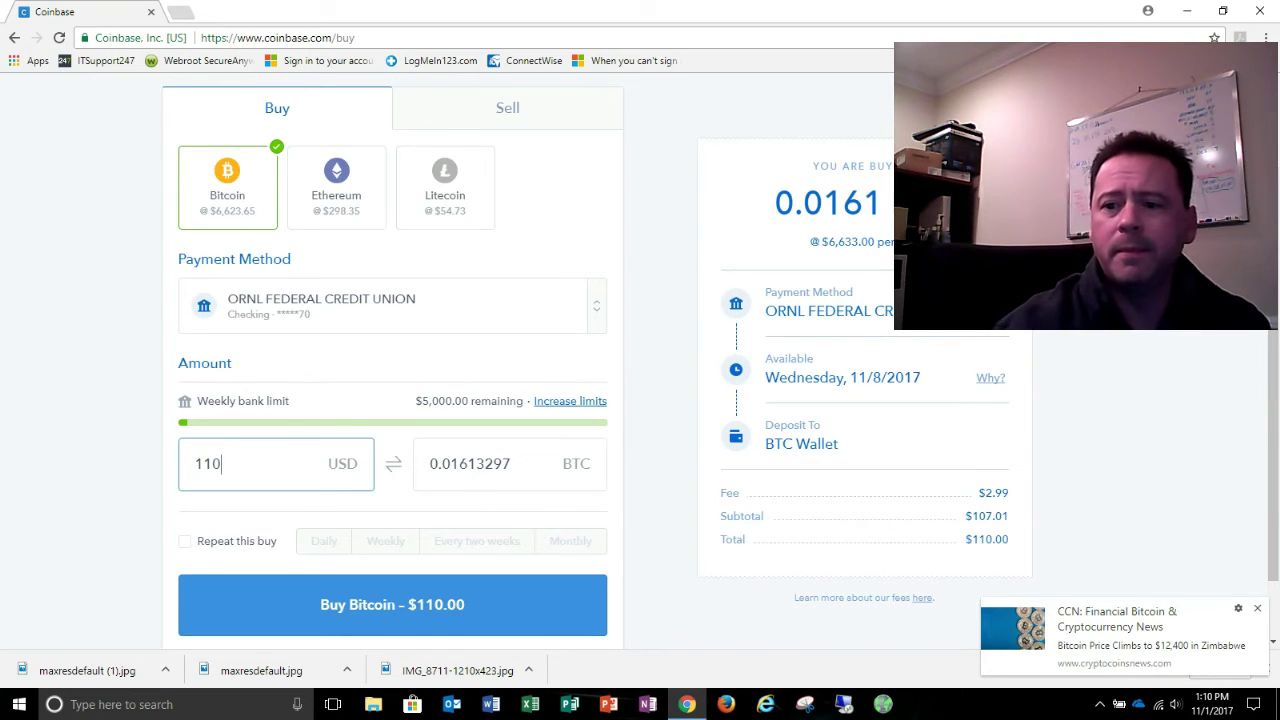
scroll(674, 165, "up", 1)
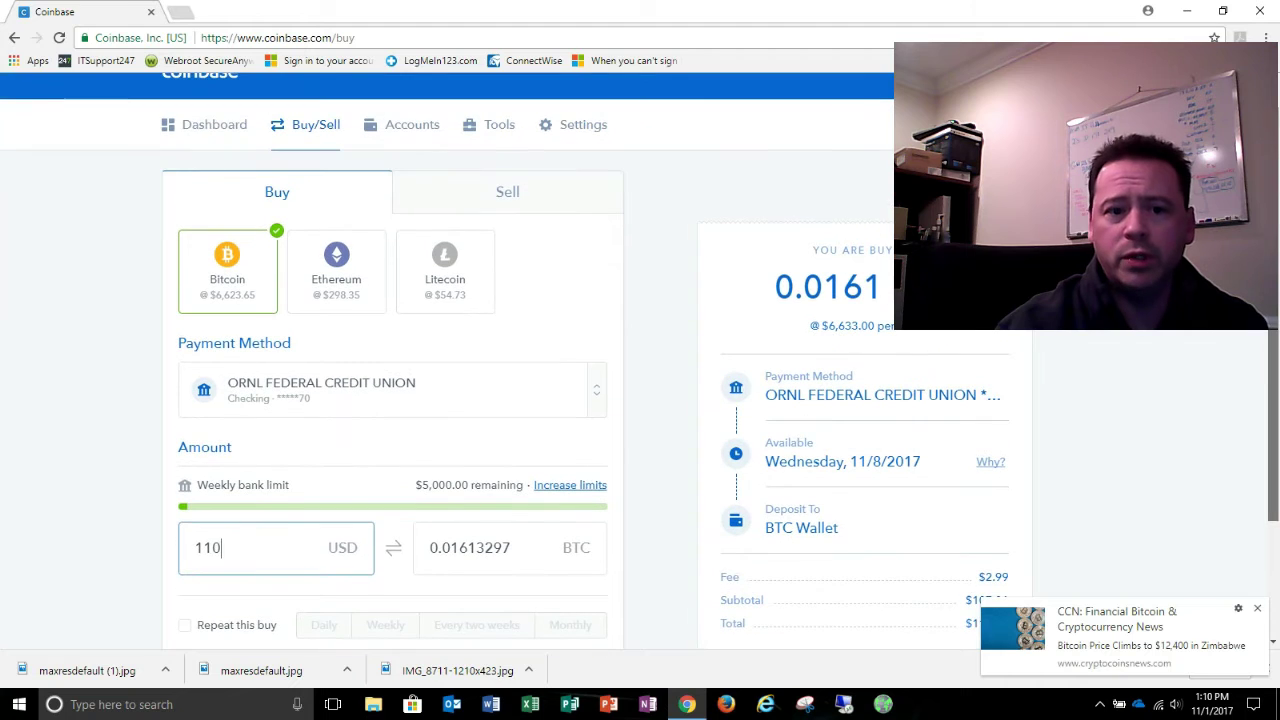
Step: Leave the purchase form for the accounts overview, and reveal and copy the BTC wallet's receiving address
left_click(420, 128)
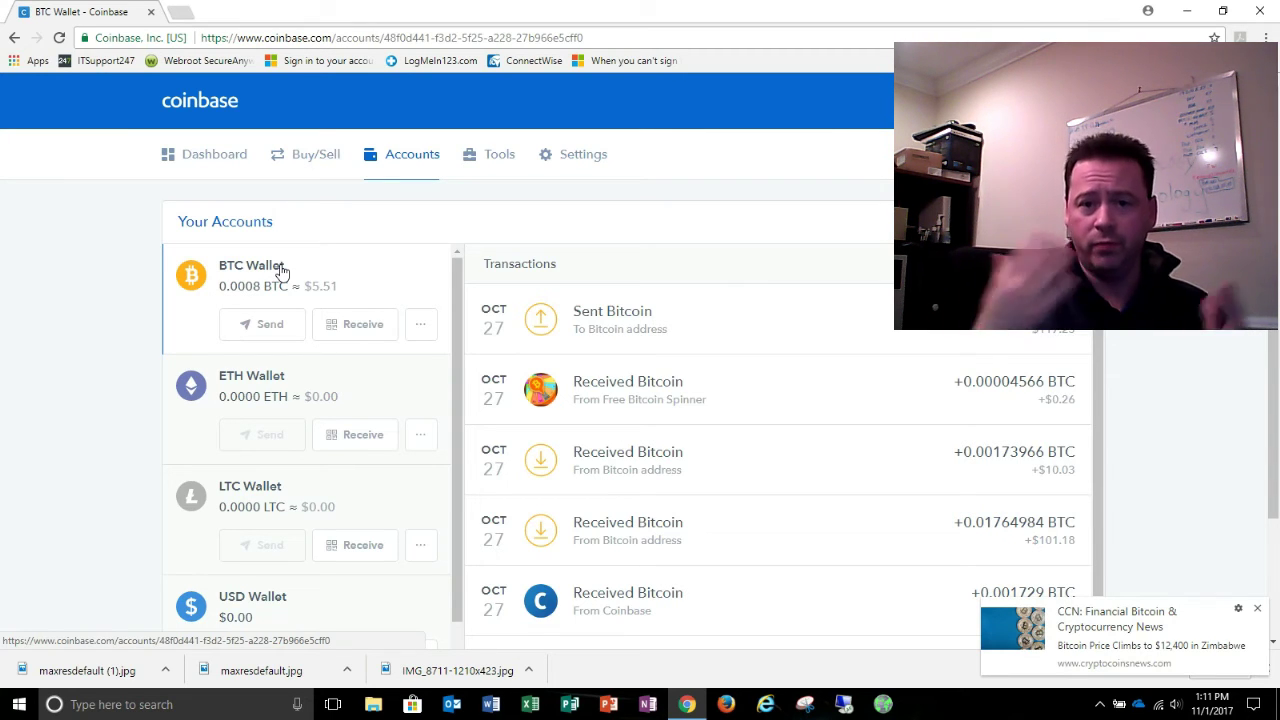
left_click(355, 328)
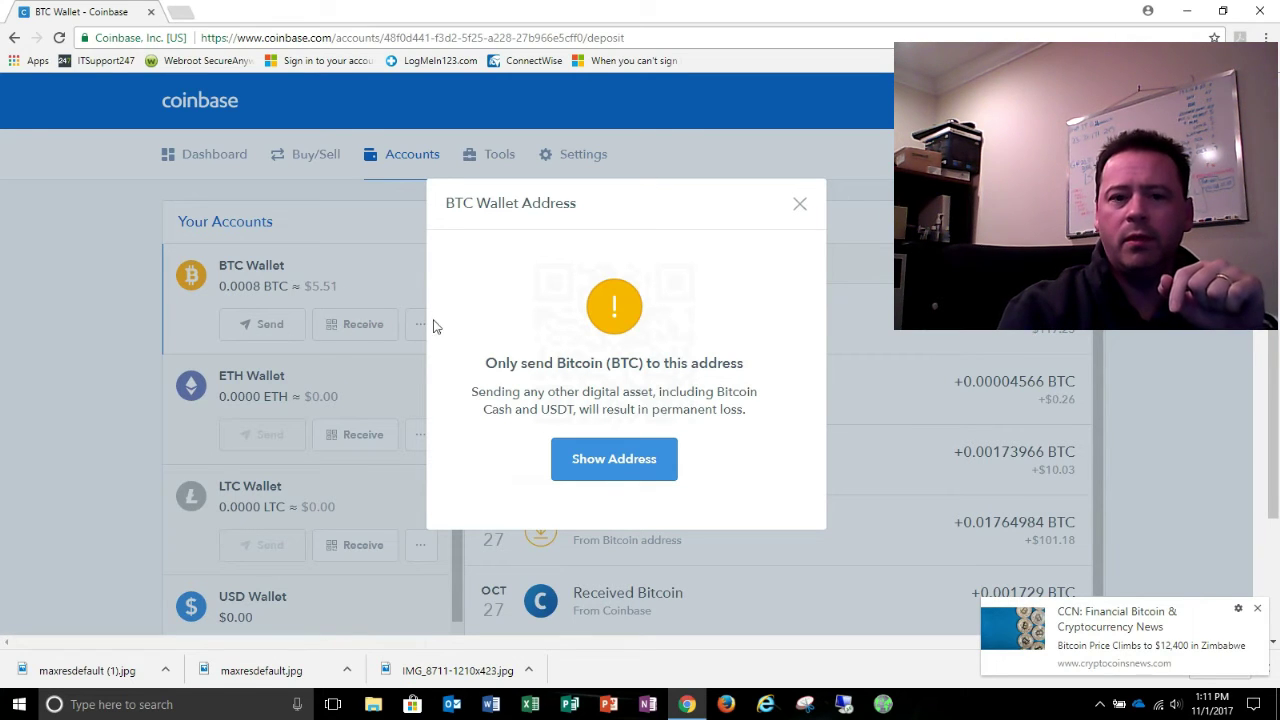
left_click(626, 459)
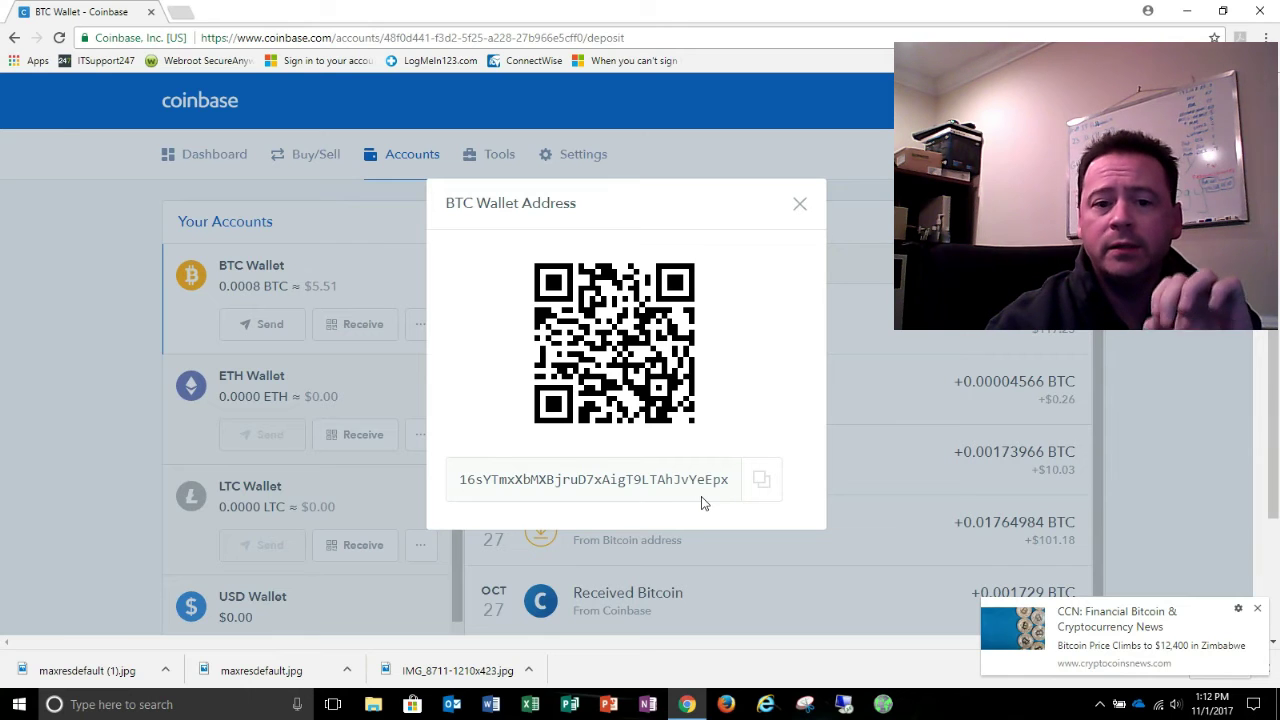
left_click(761, 480)
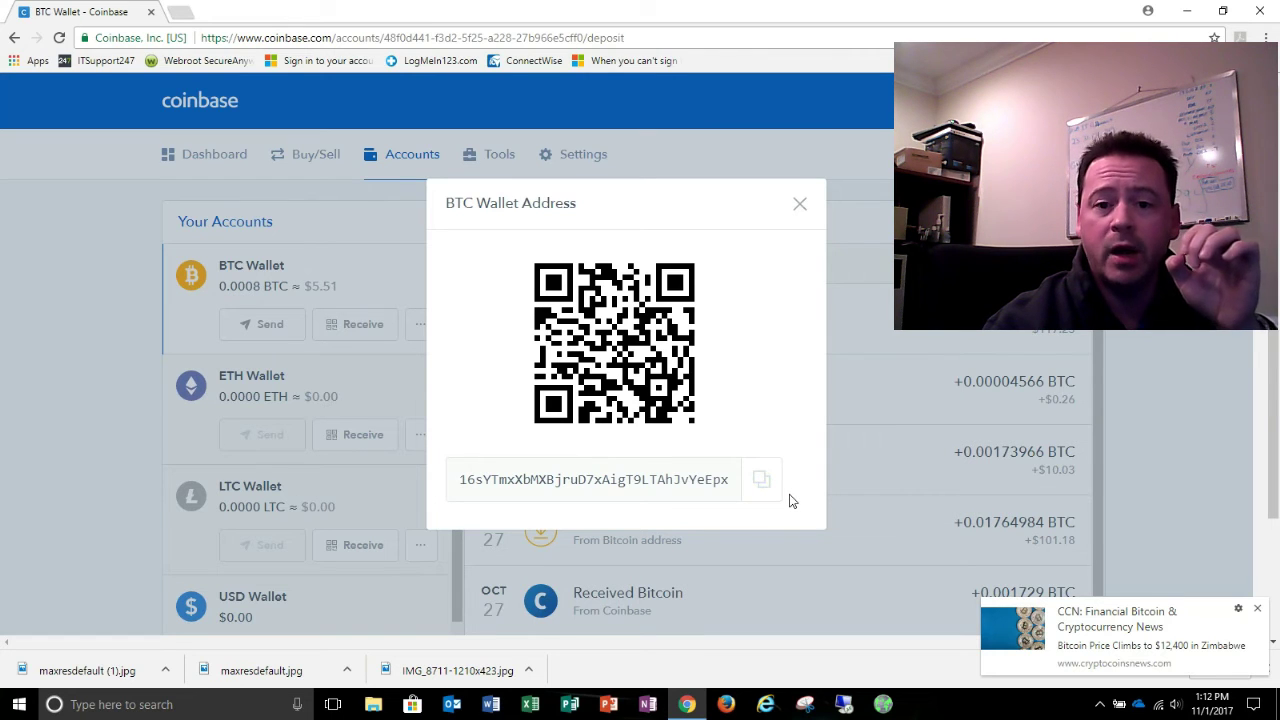
left_click(800, 208)
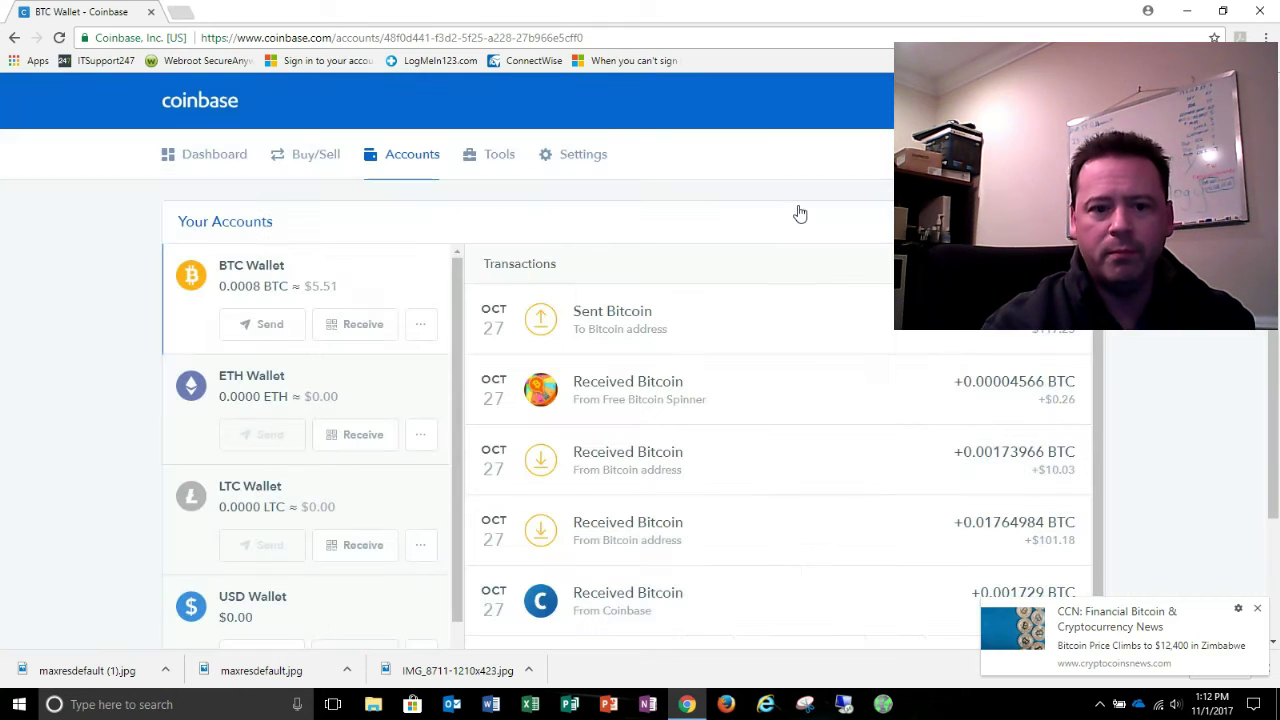
Step: Show the BTC wallet's receiving address once more, copy it to the clipboard and close it
left_click(366, 330)
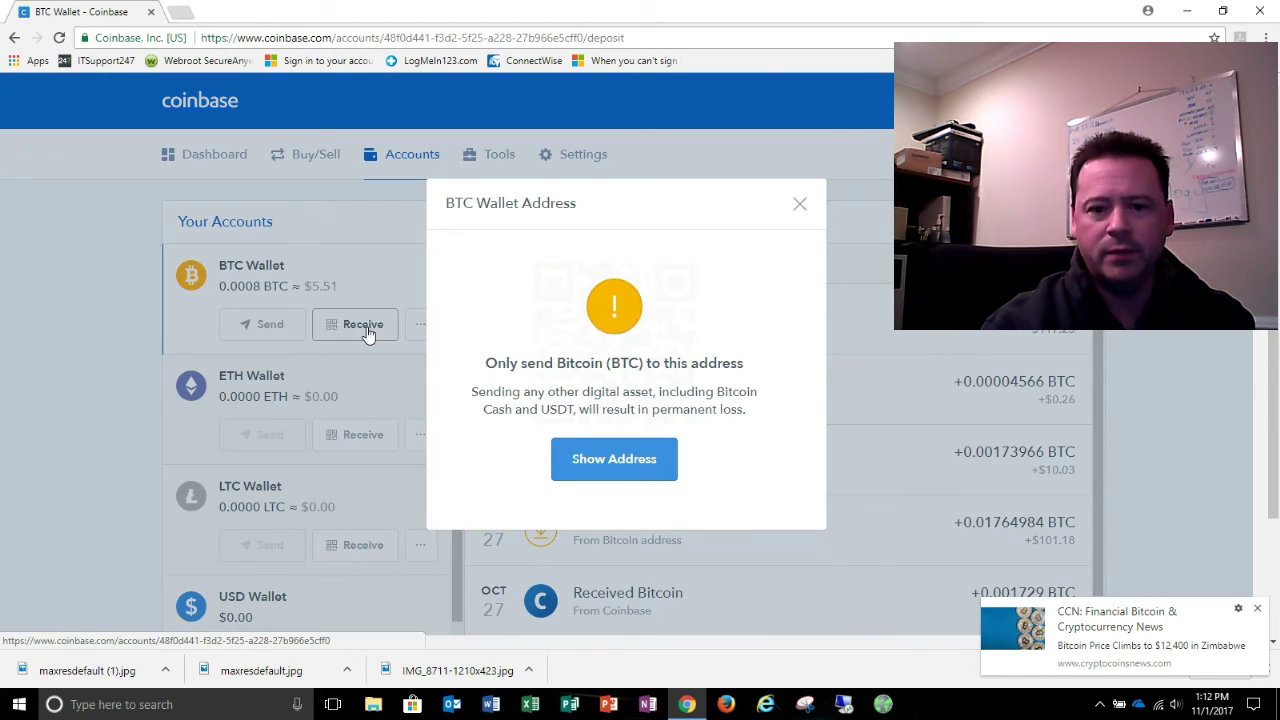
left_click(575, 462)
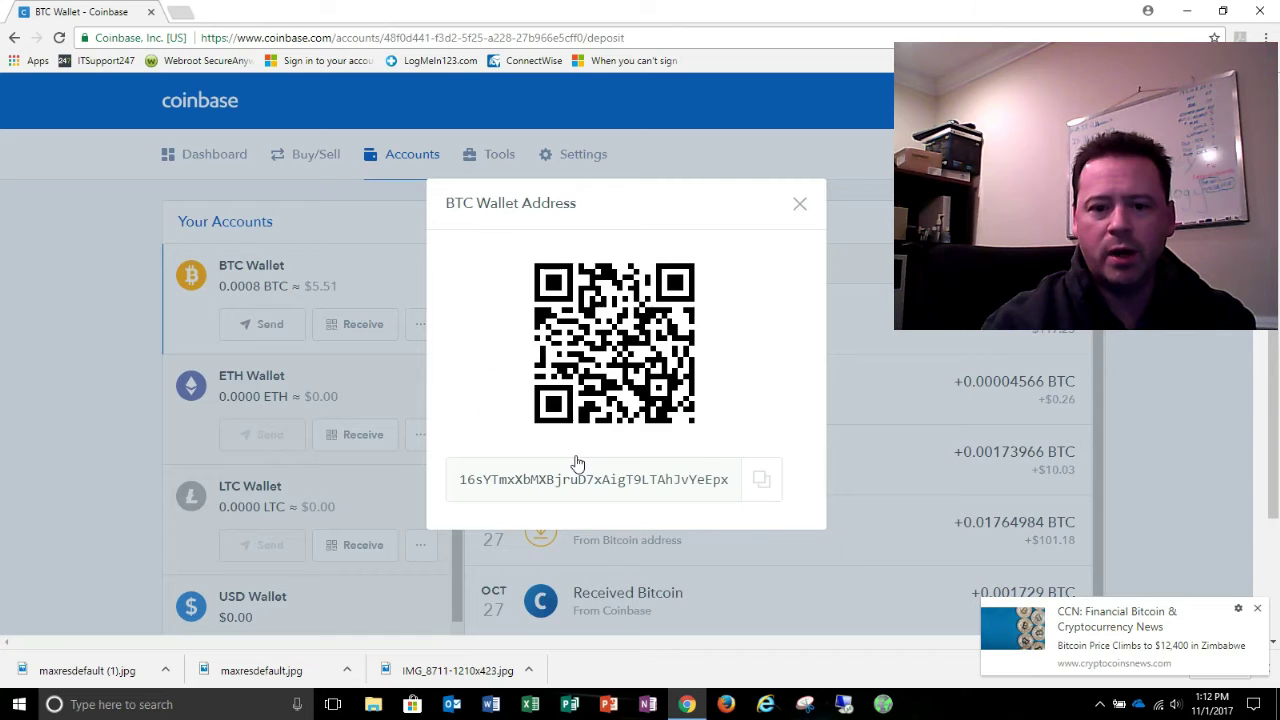
left_click(761, 481)
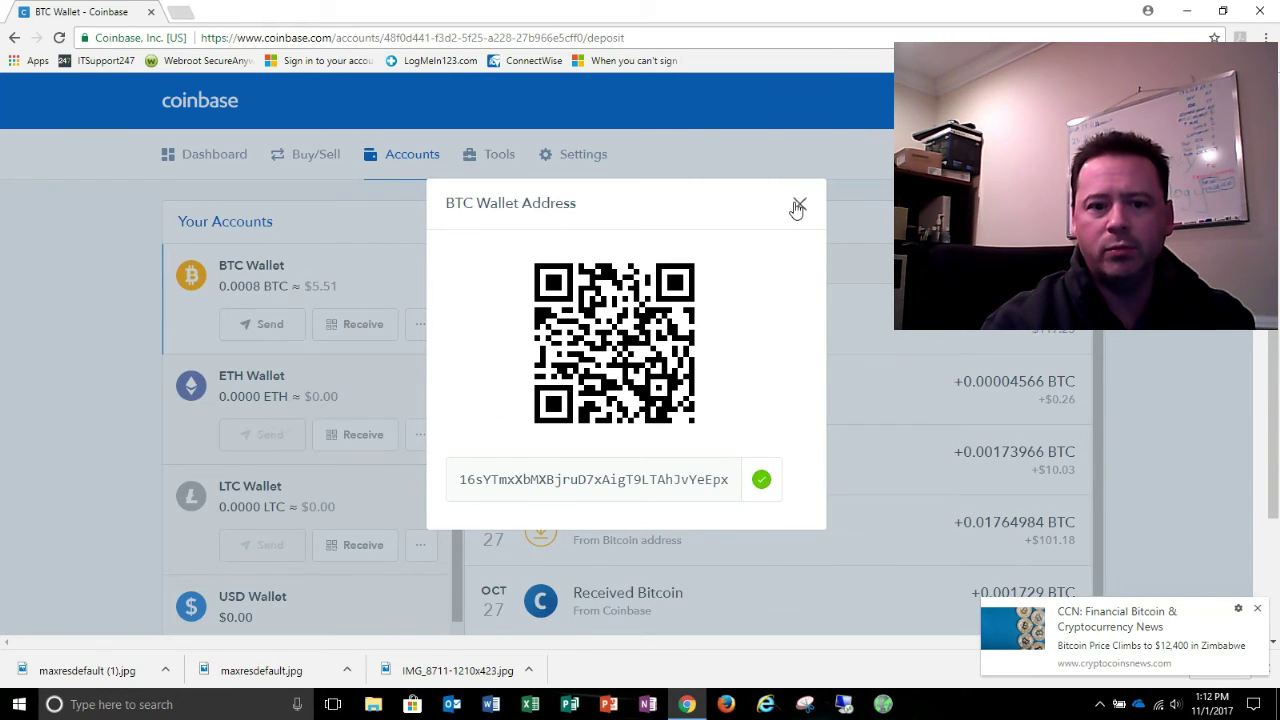
left_click(799, 204)
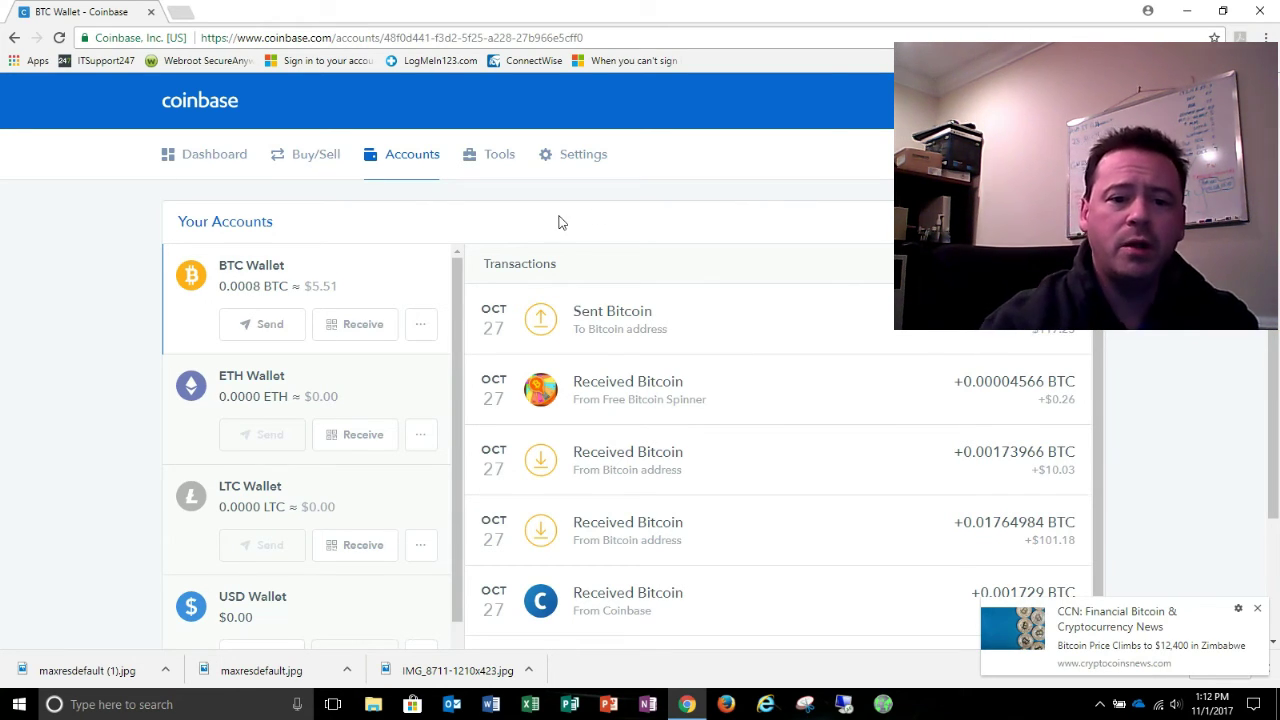
Step: Fill in a send from the BTC wallet with the copied wallet address as recipient and 100 USD as amount
left_click(262, 325)
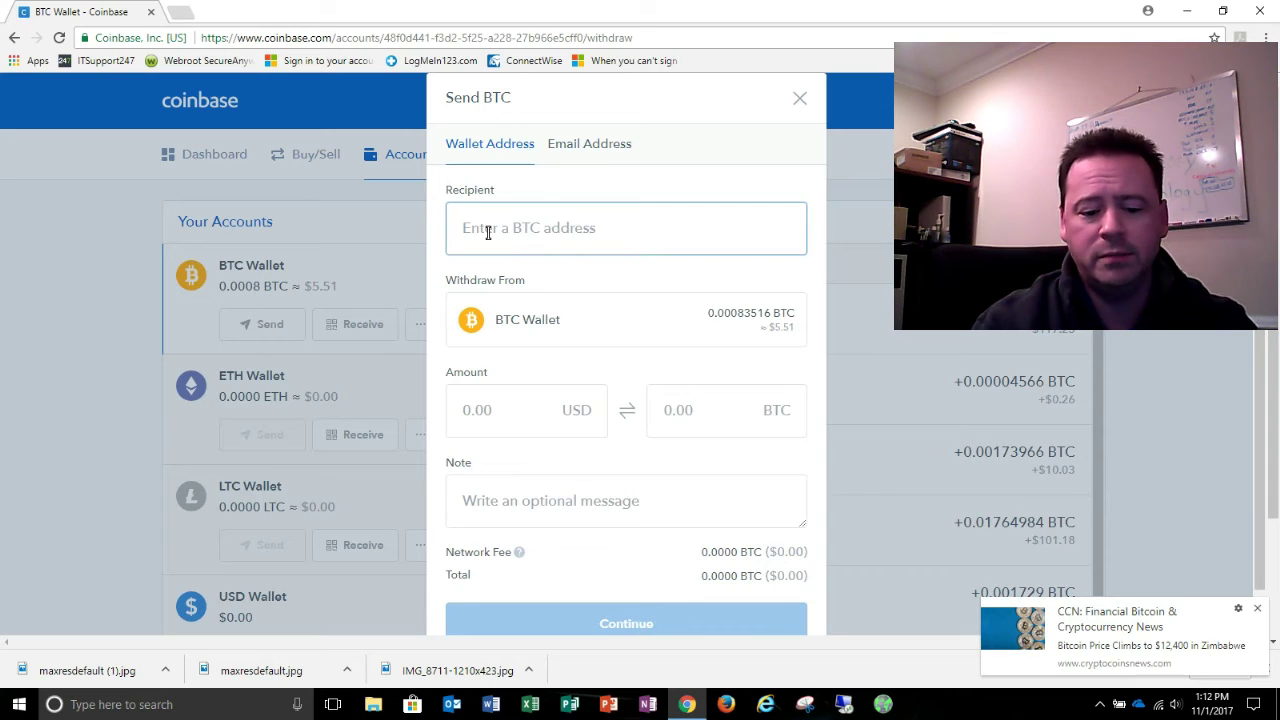
key("ctrl+v")
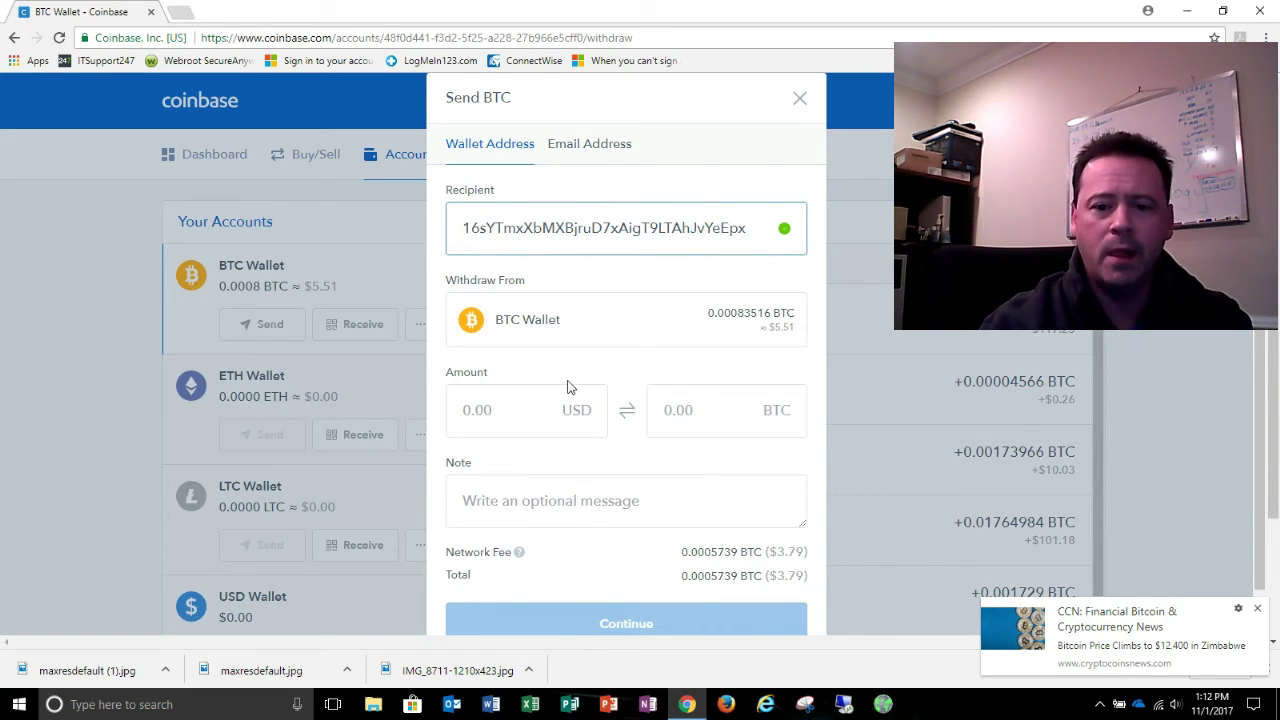
left_click(484, 418)
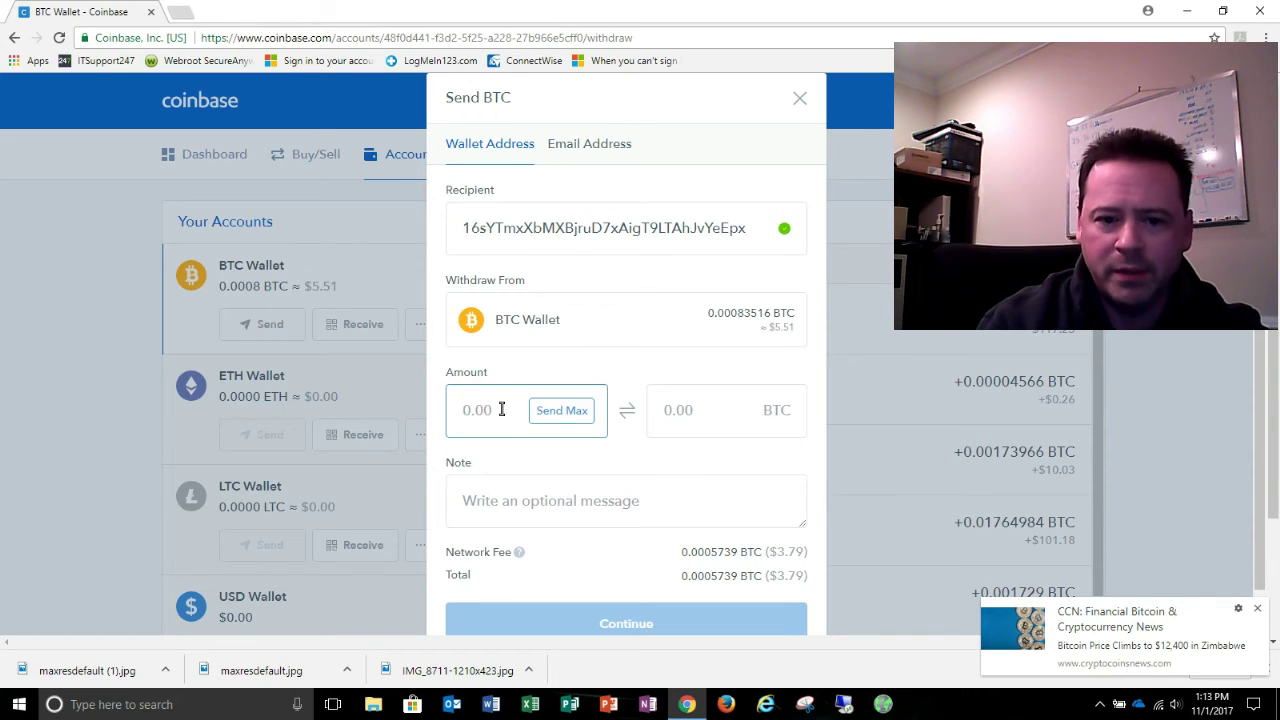
type("100")
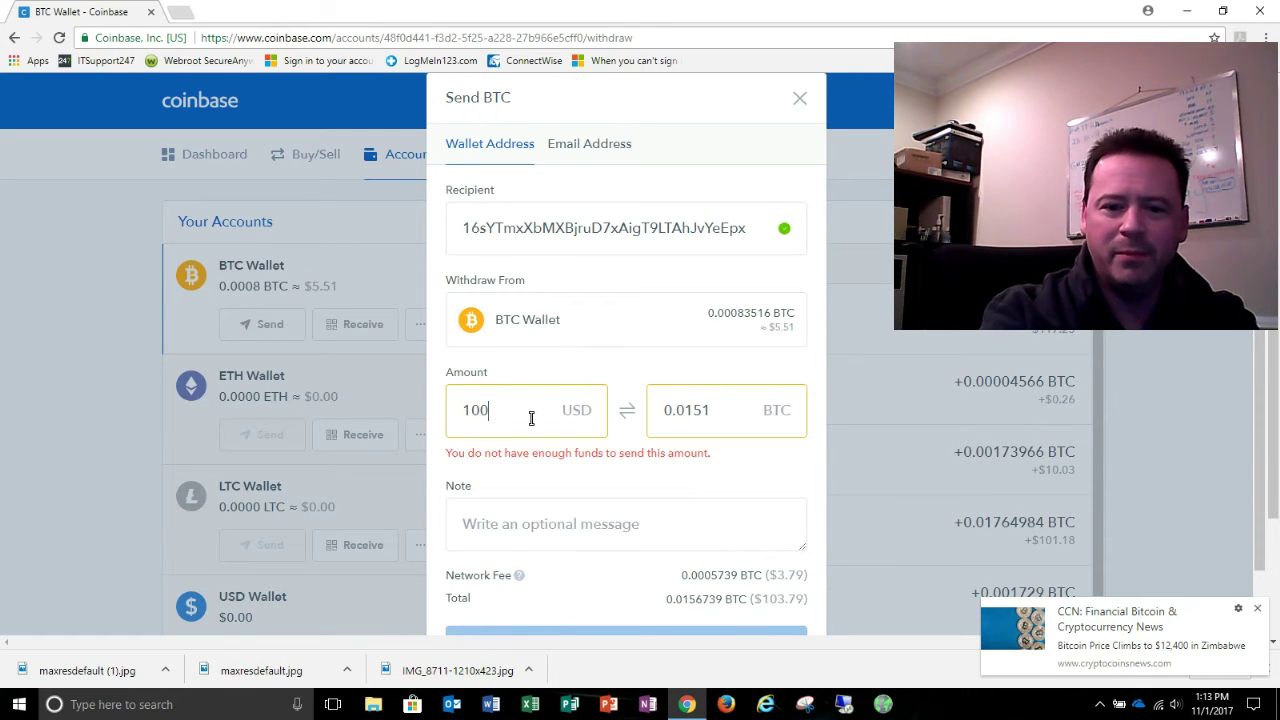
Step: Clear the USD amount and close the Send BTC form without sending
key("BackSpace")
key("BackSpace")
key("BackSpace")
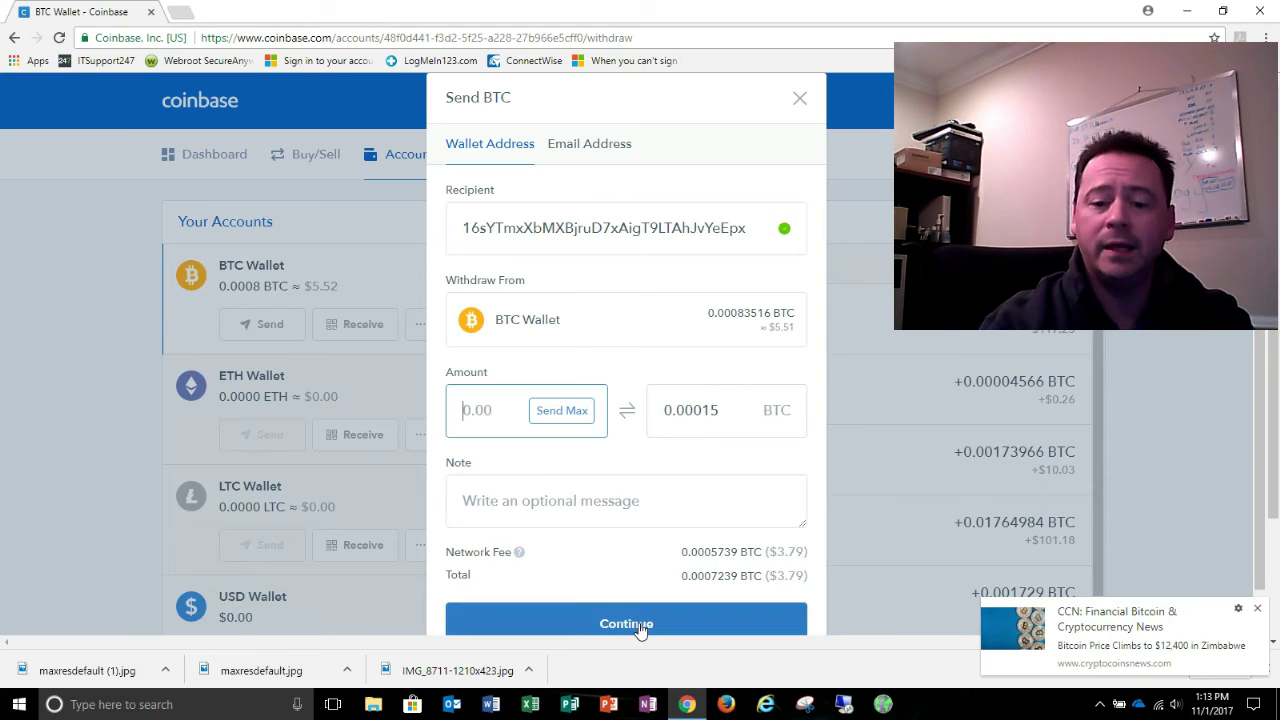
left_click(802, 104)
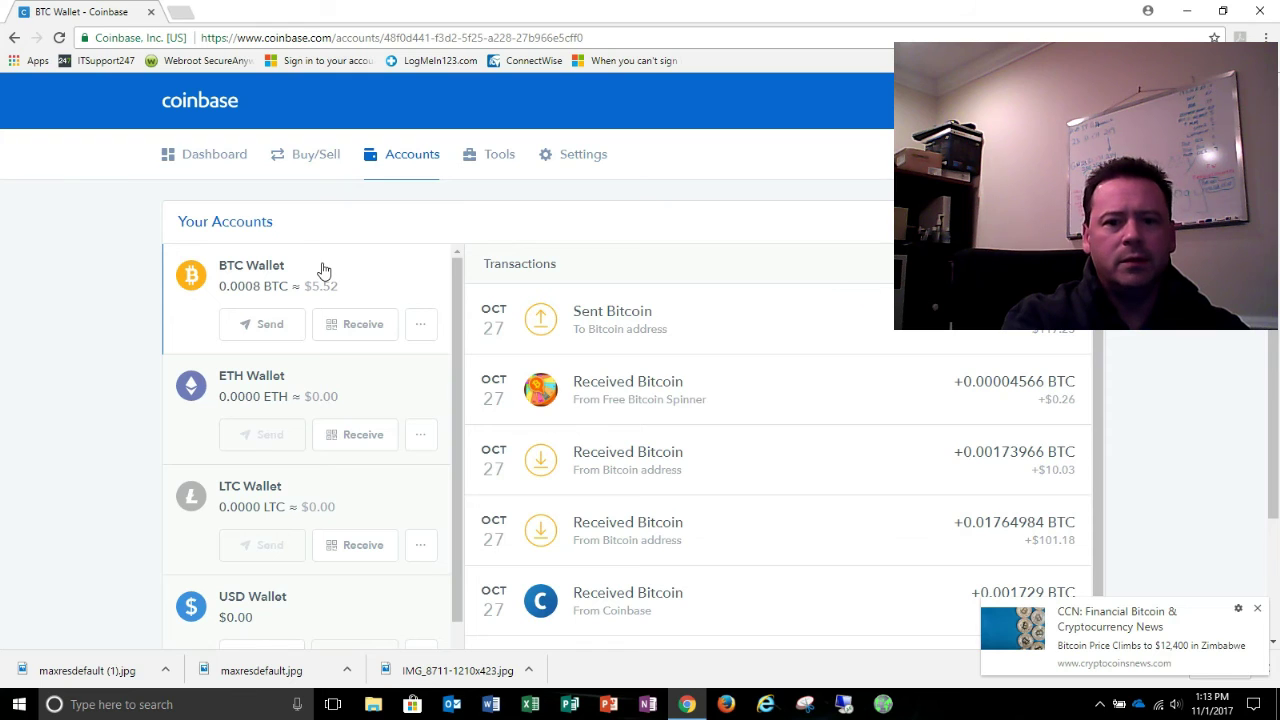
Step: Examine the details of the Oct 27 Sent Bitcoin transaction, close them and dismiss the news notification
left_click(543, 327)
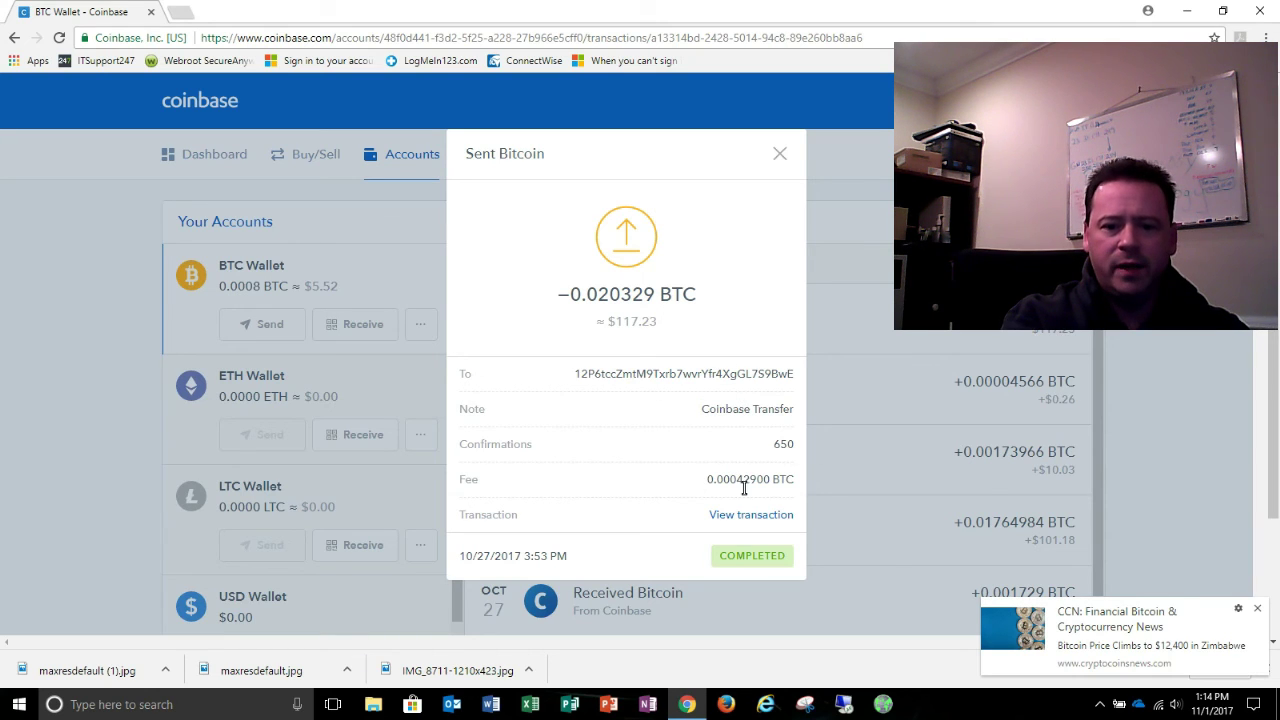
left_click(781, 155)
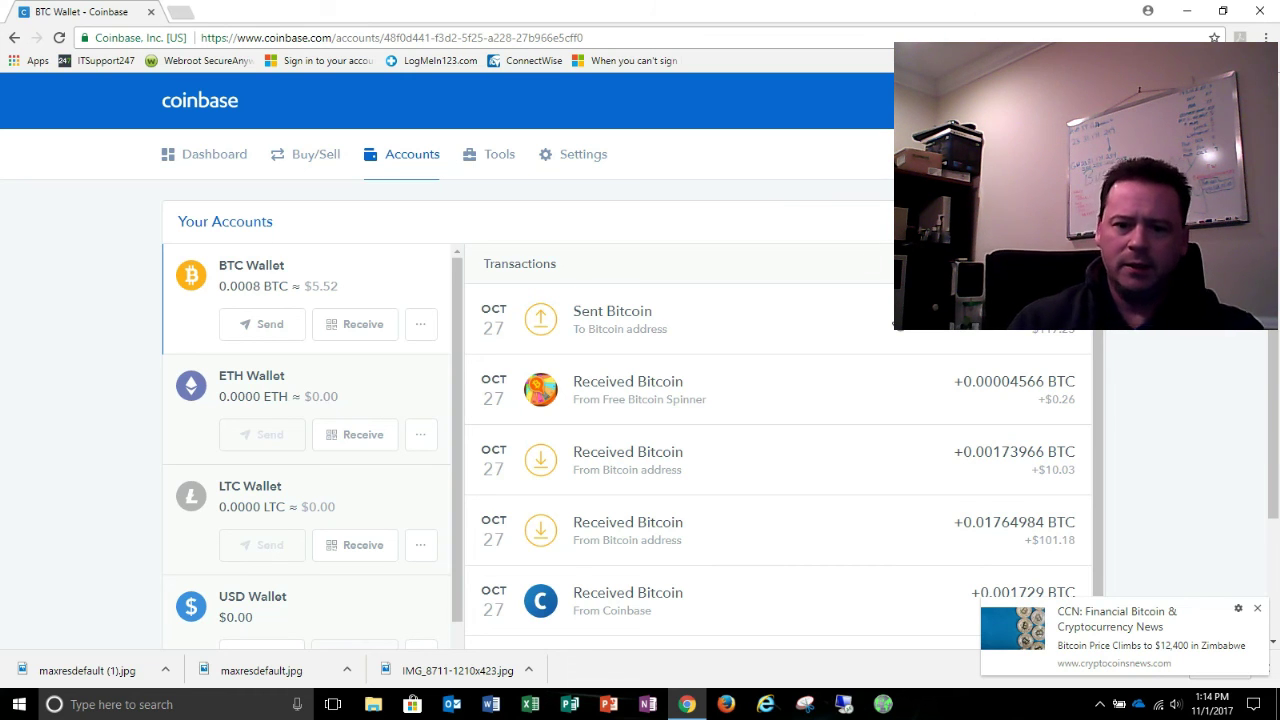
left_click(1259, 612)
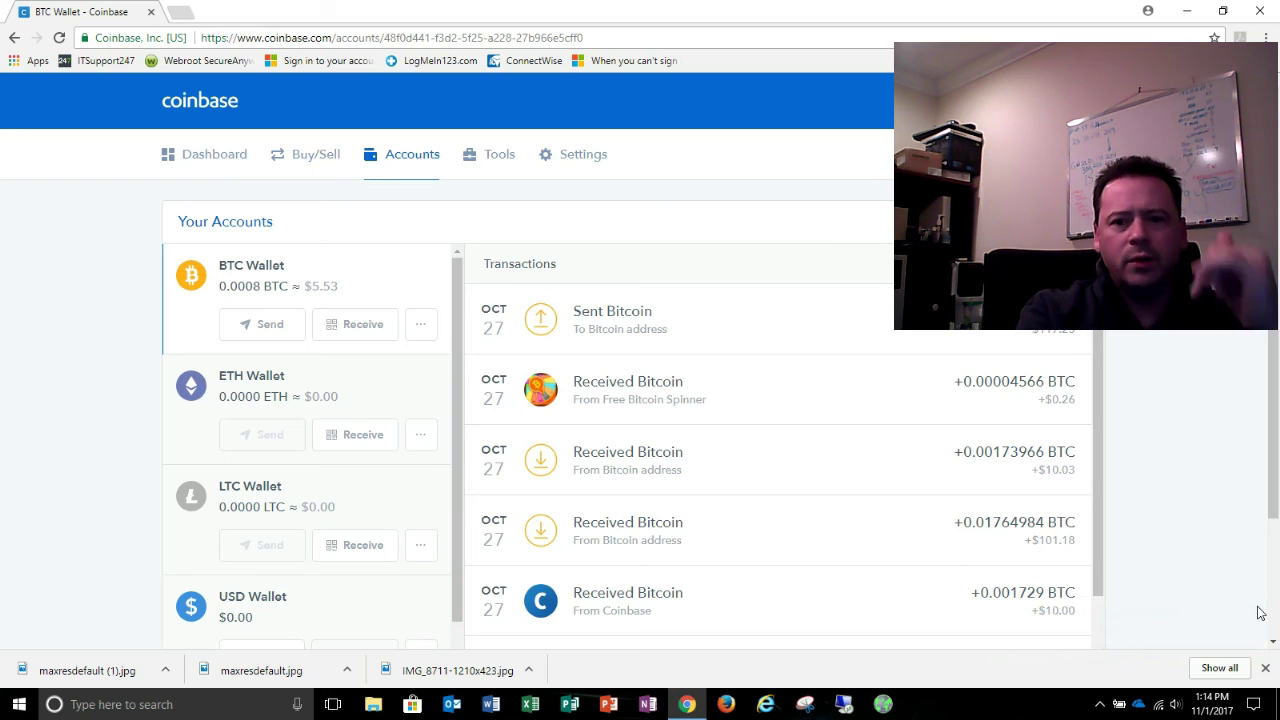